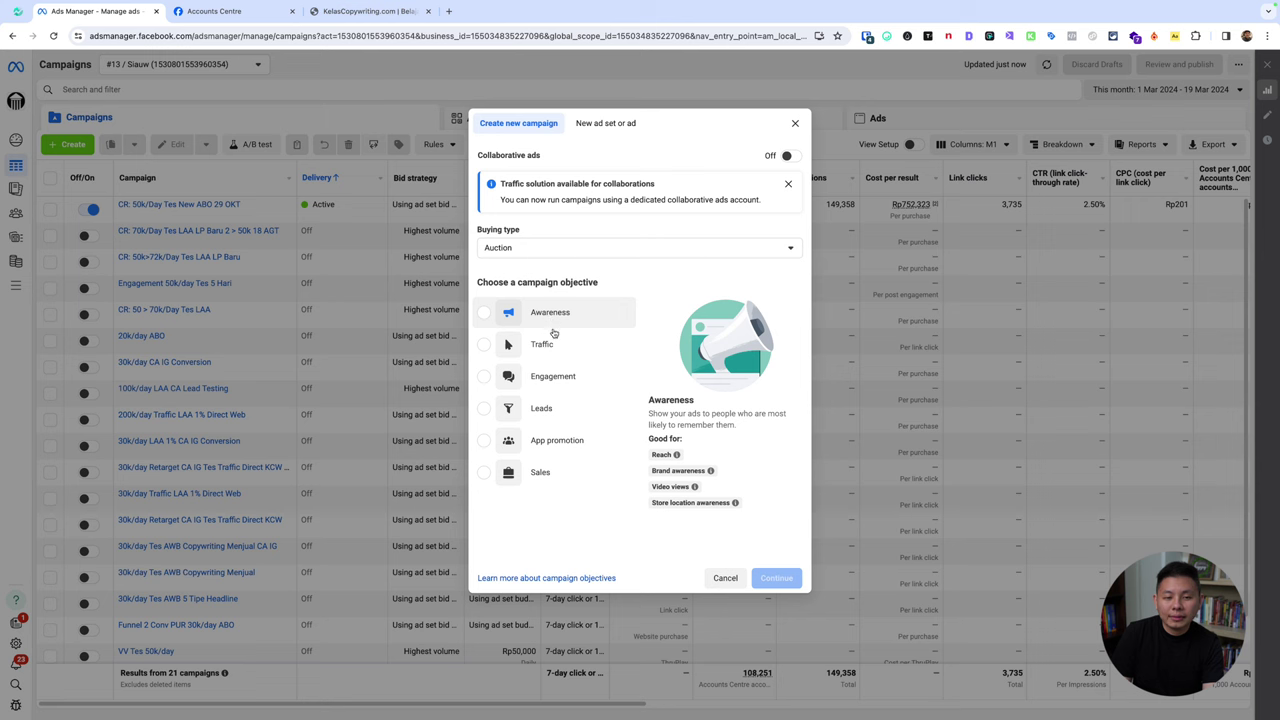
- Create a new campaign with the Traffic objective, using the manual traffic campaign setup
click(796, 588)
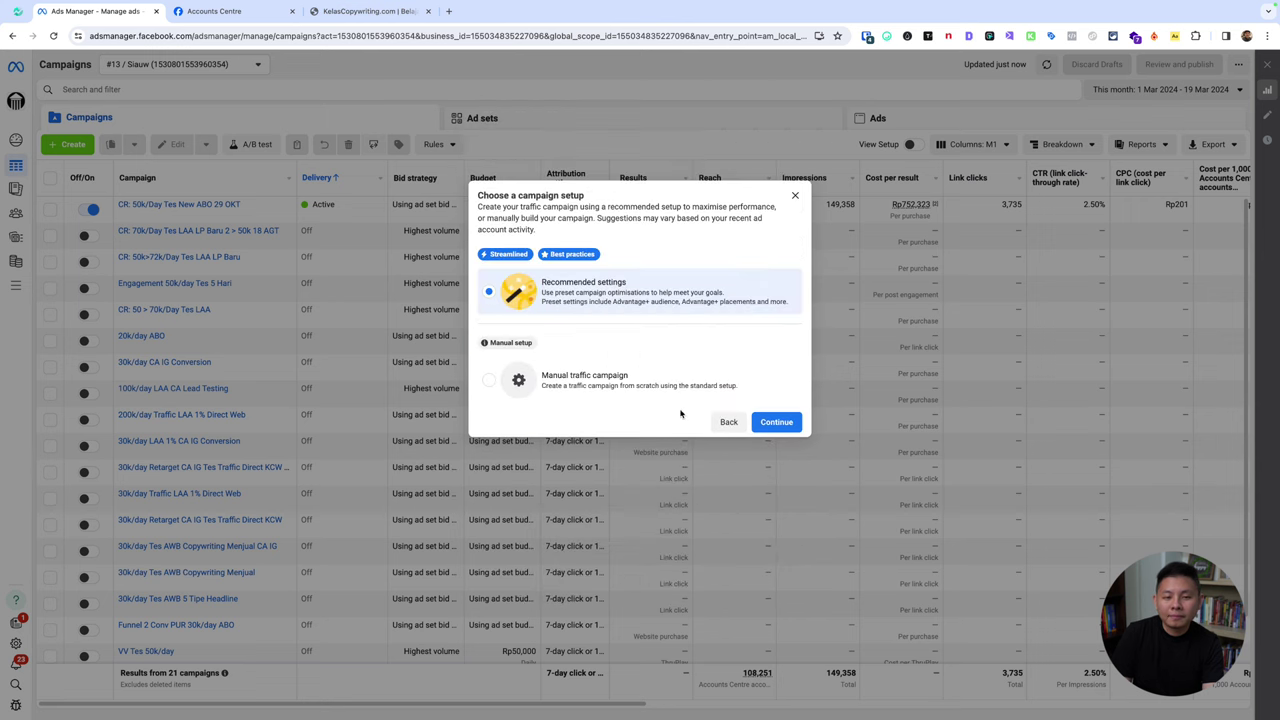
click(641, 385)
click(777, 422)
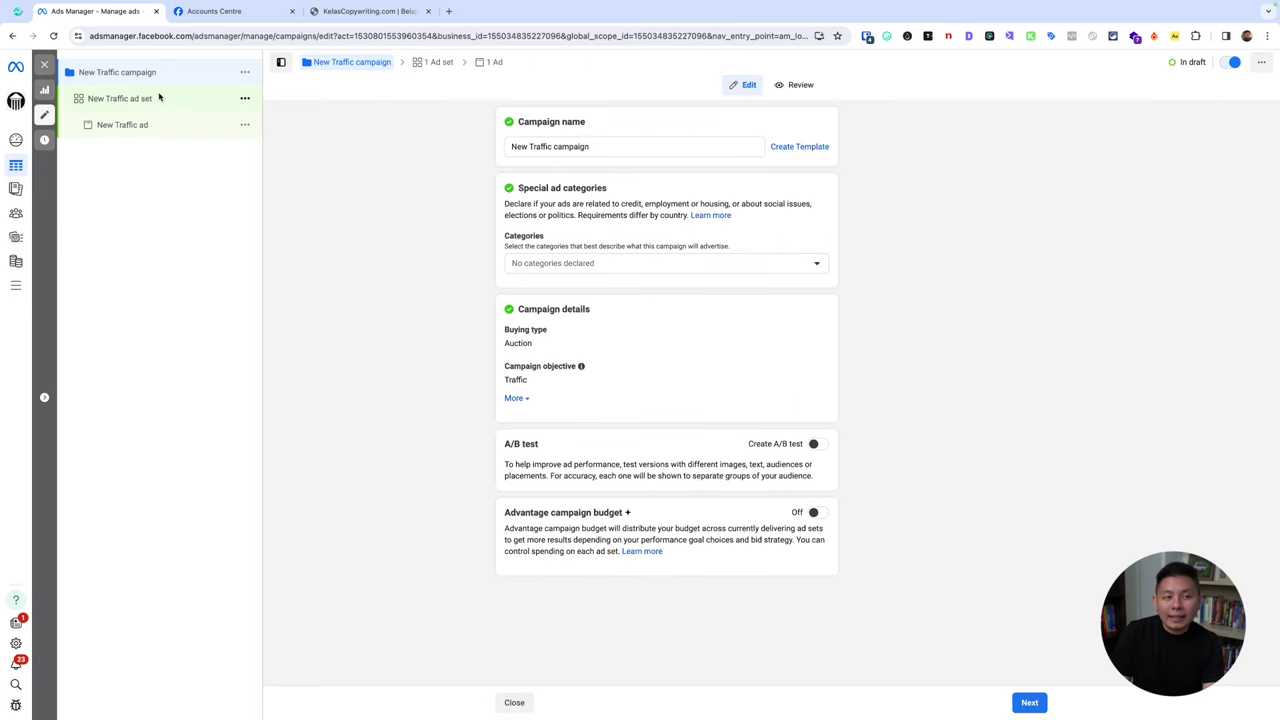
- In the new traffic ad set, choose Website as the conversion location and set the daily budget to Rp100,000
click(158, 98)
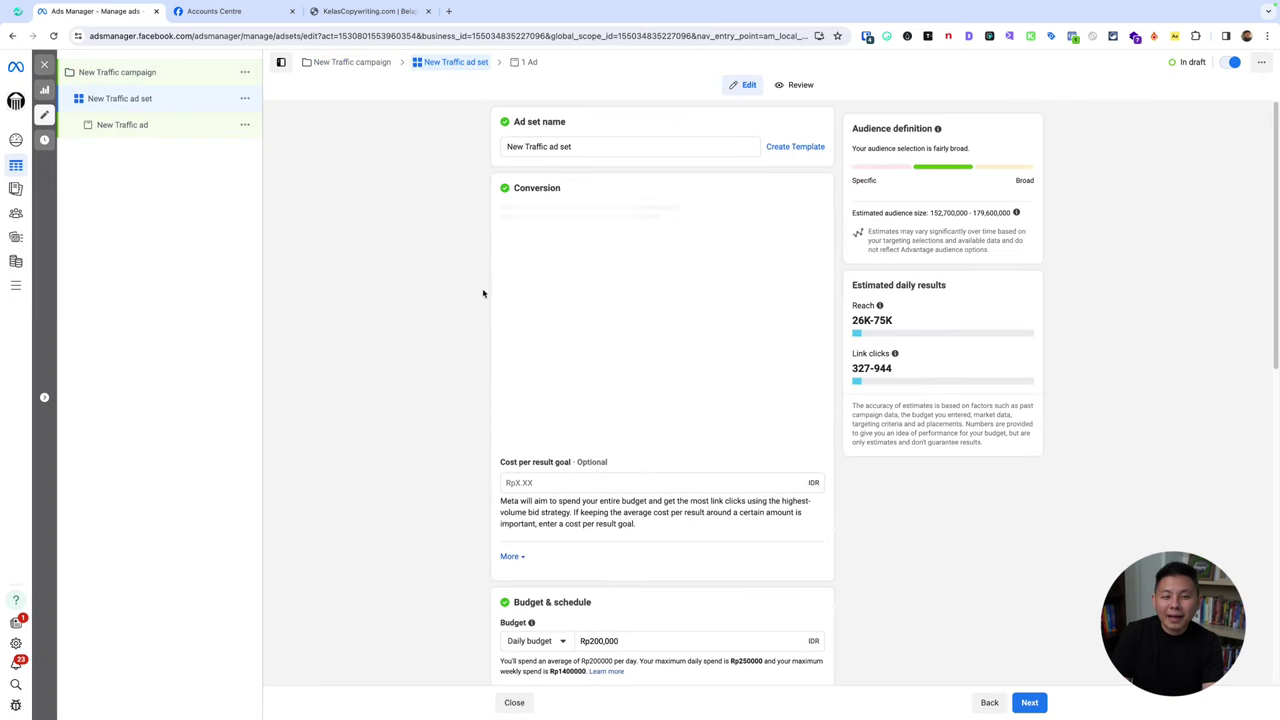
click(580, 244)
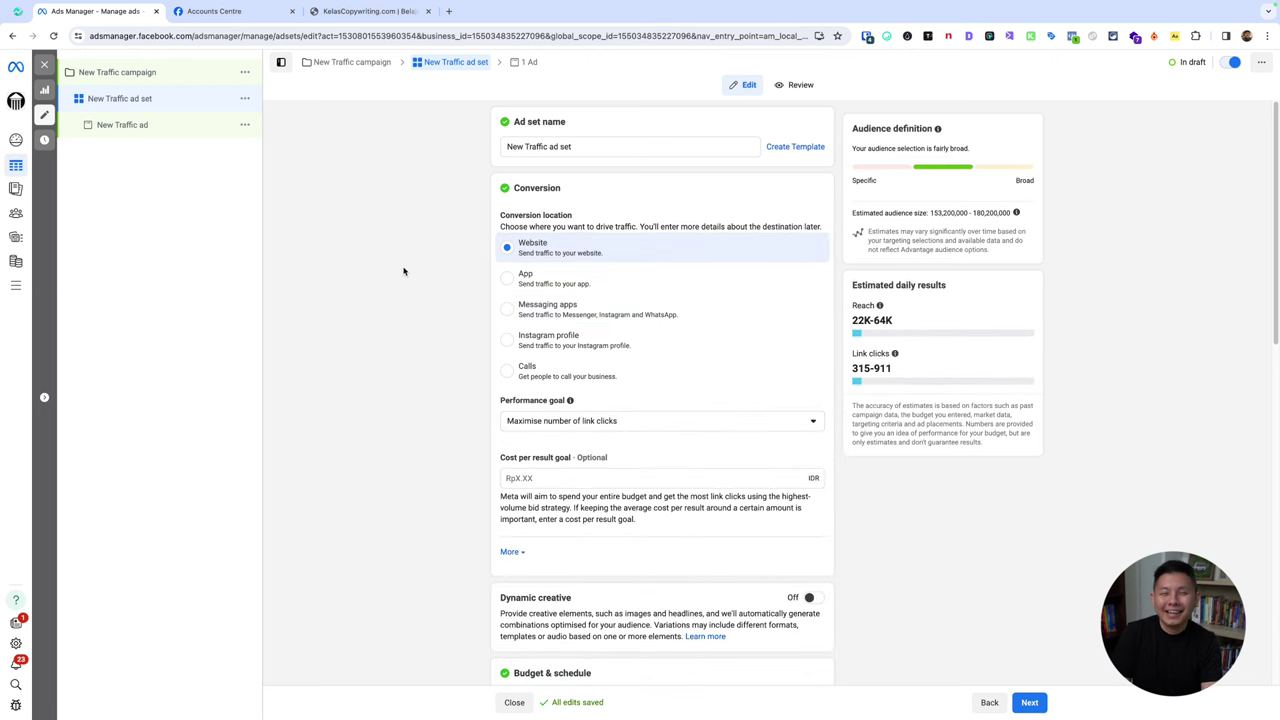
scroll(410, 272, down, 10)
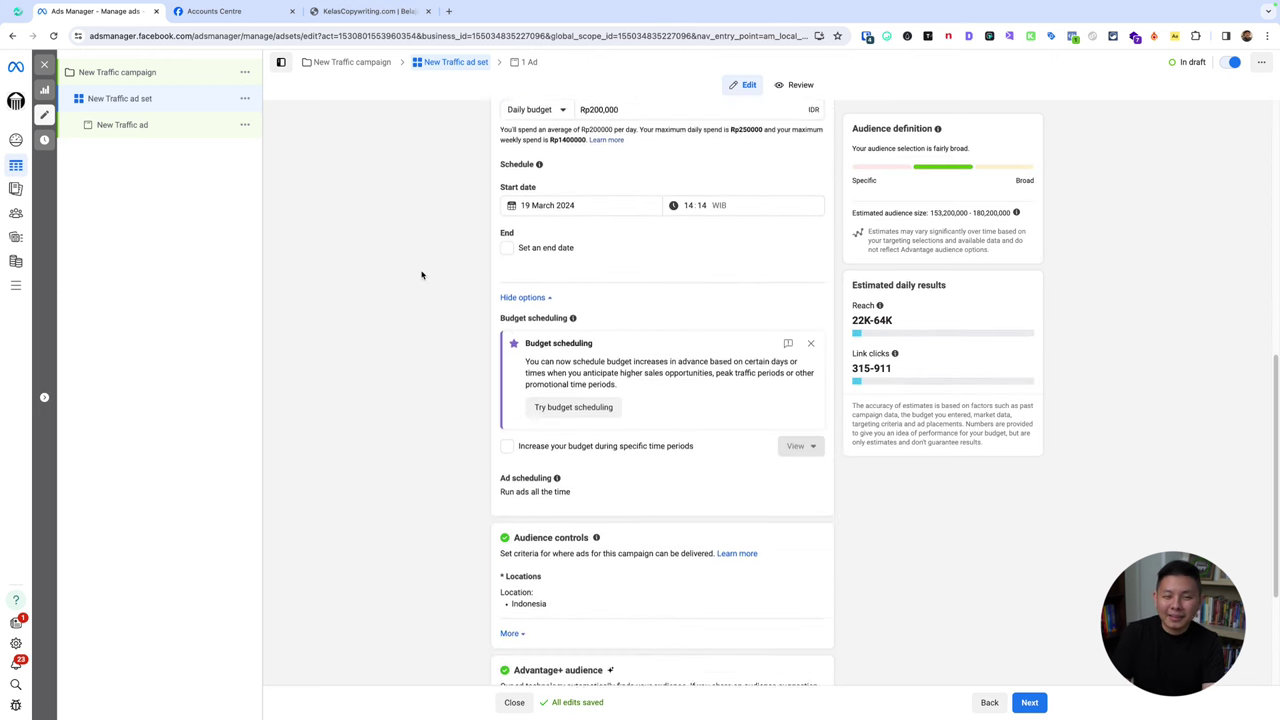
scroll(644, 208, up, 3)
click(665, 232)
text(10)
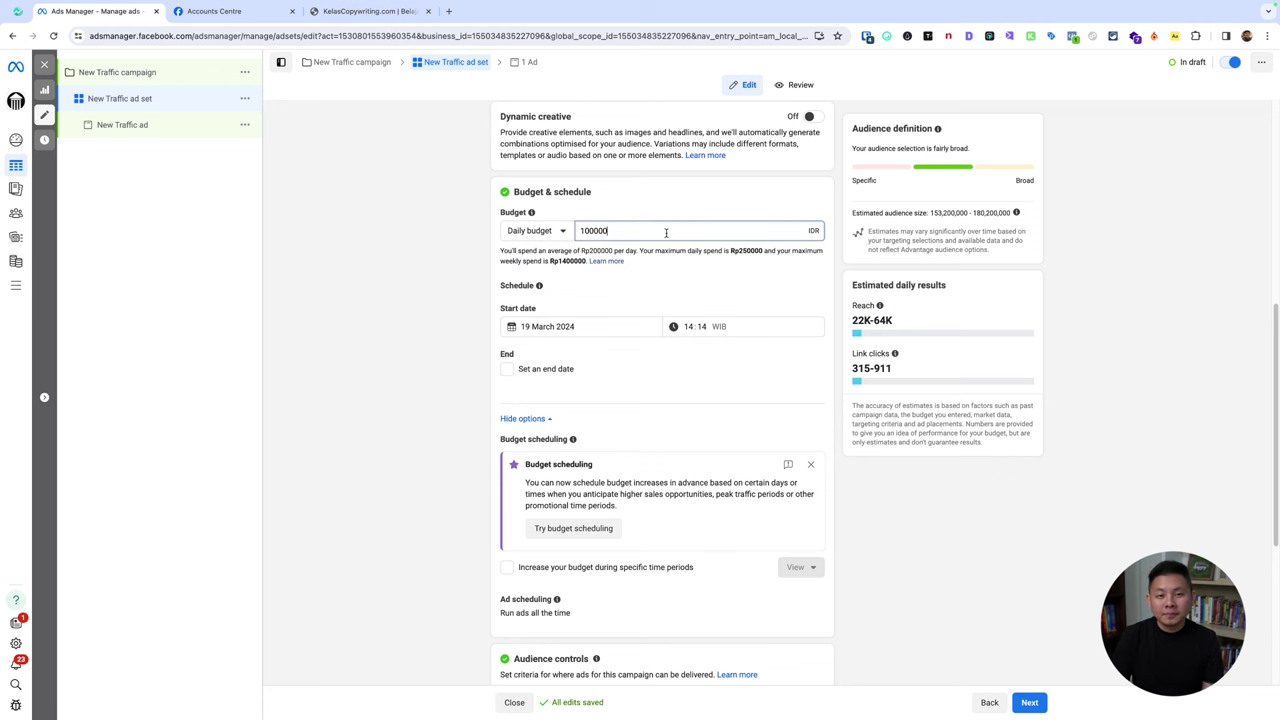
- Switch the ad set from Advantage+ audience to the original audience options
scroll(726, 331, down, 5)
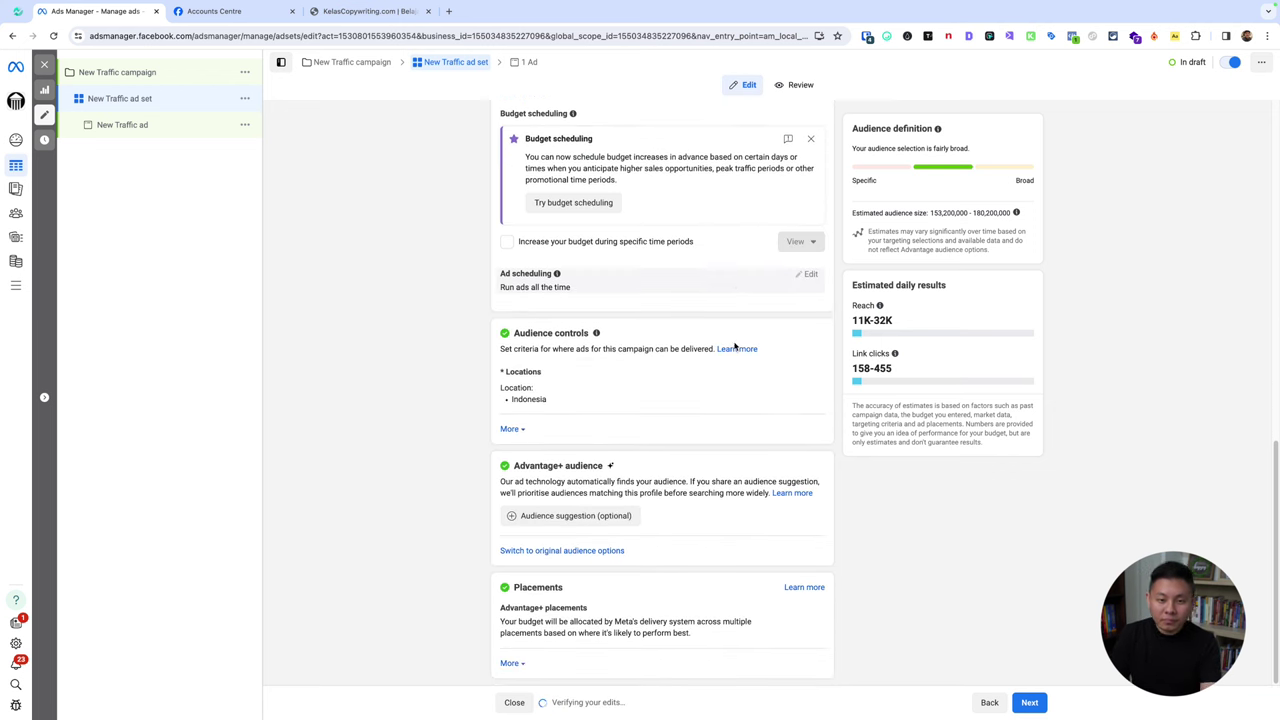
click(610, 551)
click(663, 346)
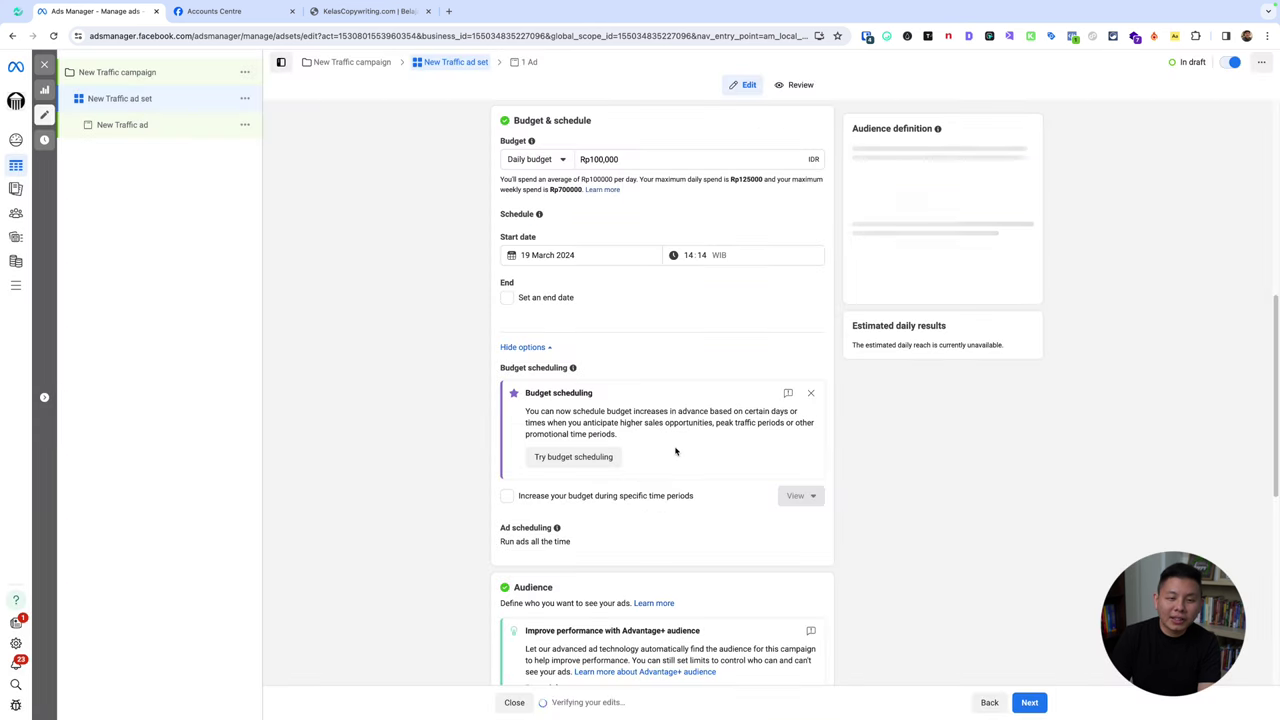
- Set the audience's age range to 25 to 35
scroll(674, 449, down, 4)
scroll(586, 565, down, 2)
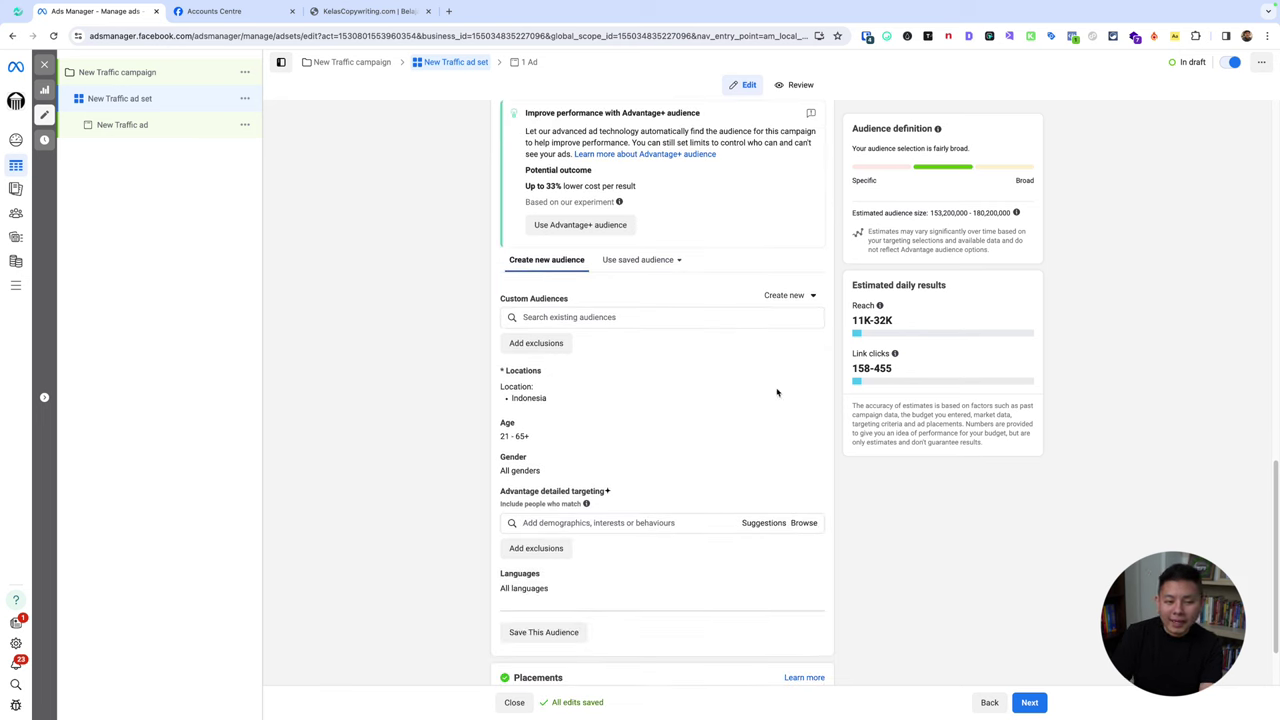
mouse_move(804, 384)
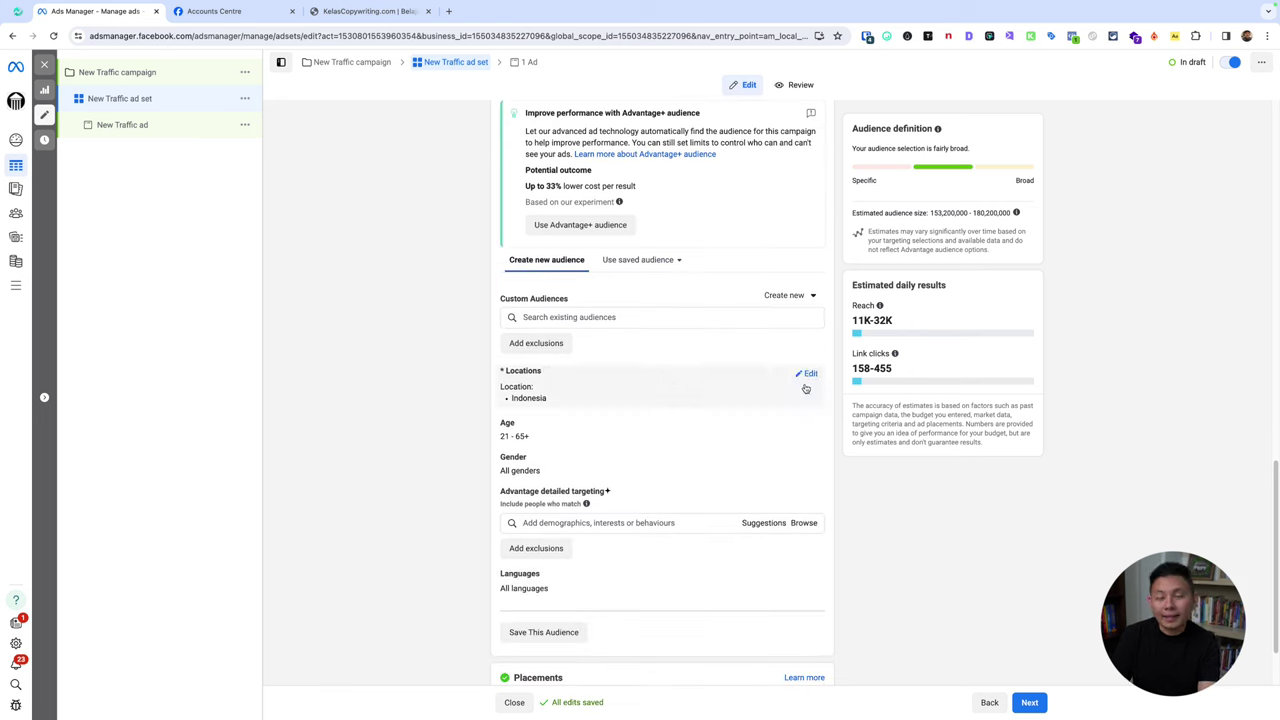
click(805, 428)
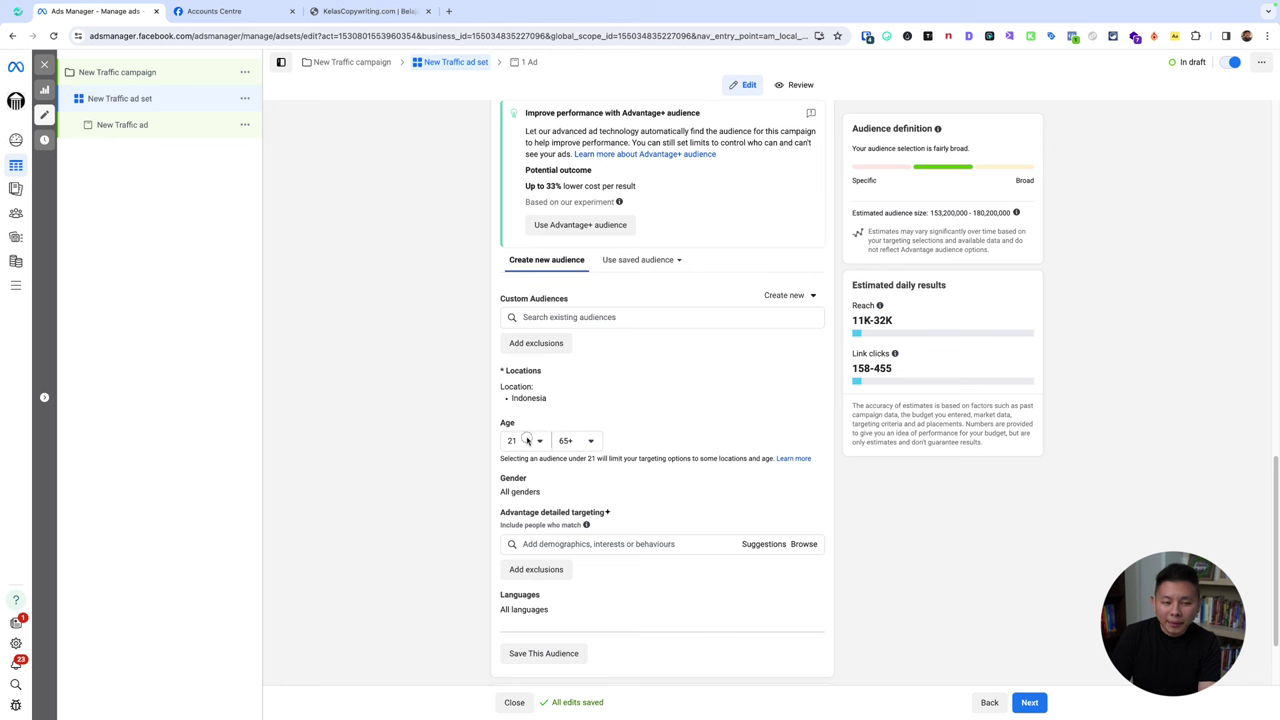
click(527, 441)
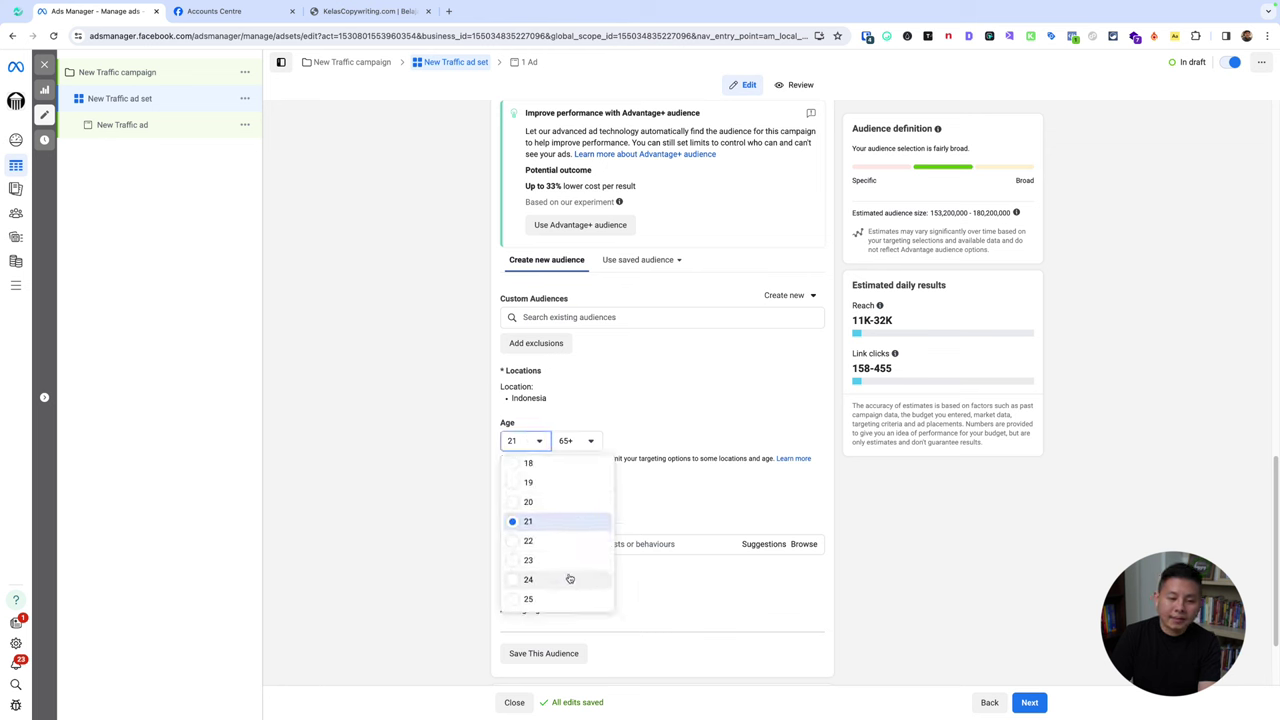
click(560, 598)
click(588, 441)
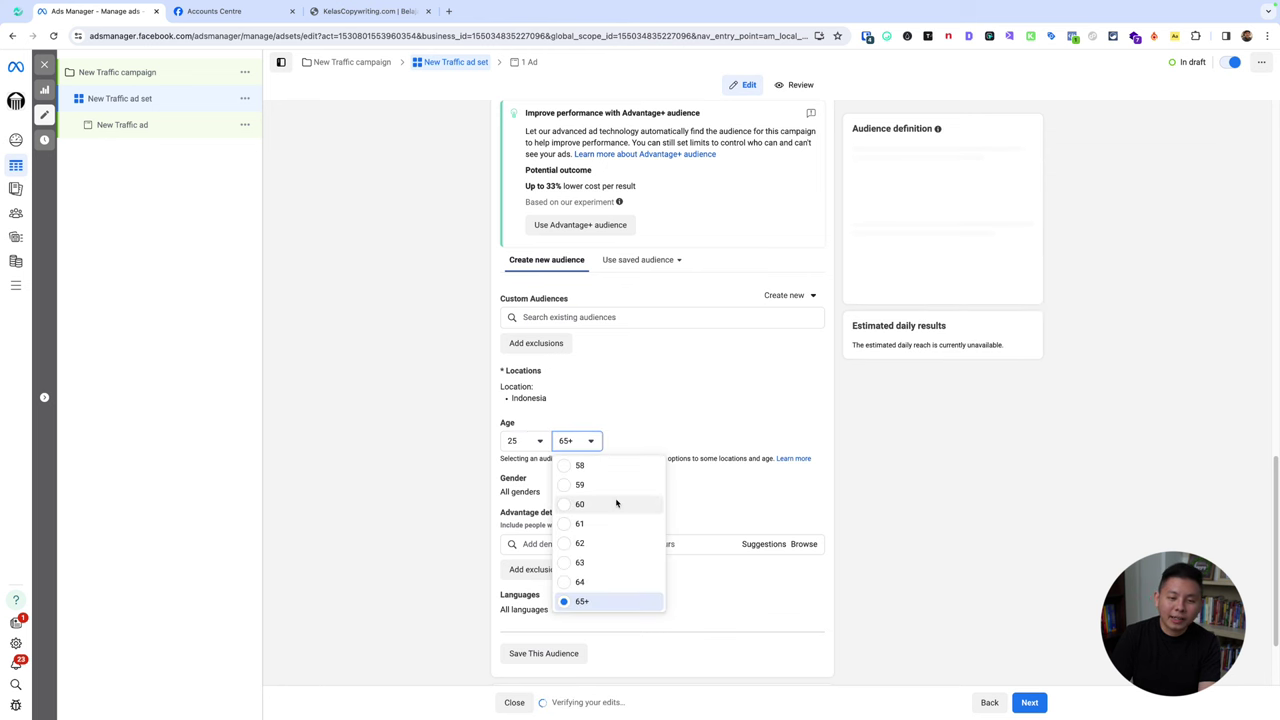
scroll(612, 500, up, 5)
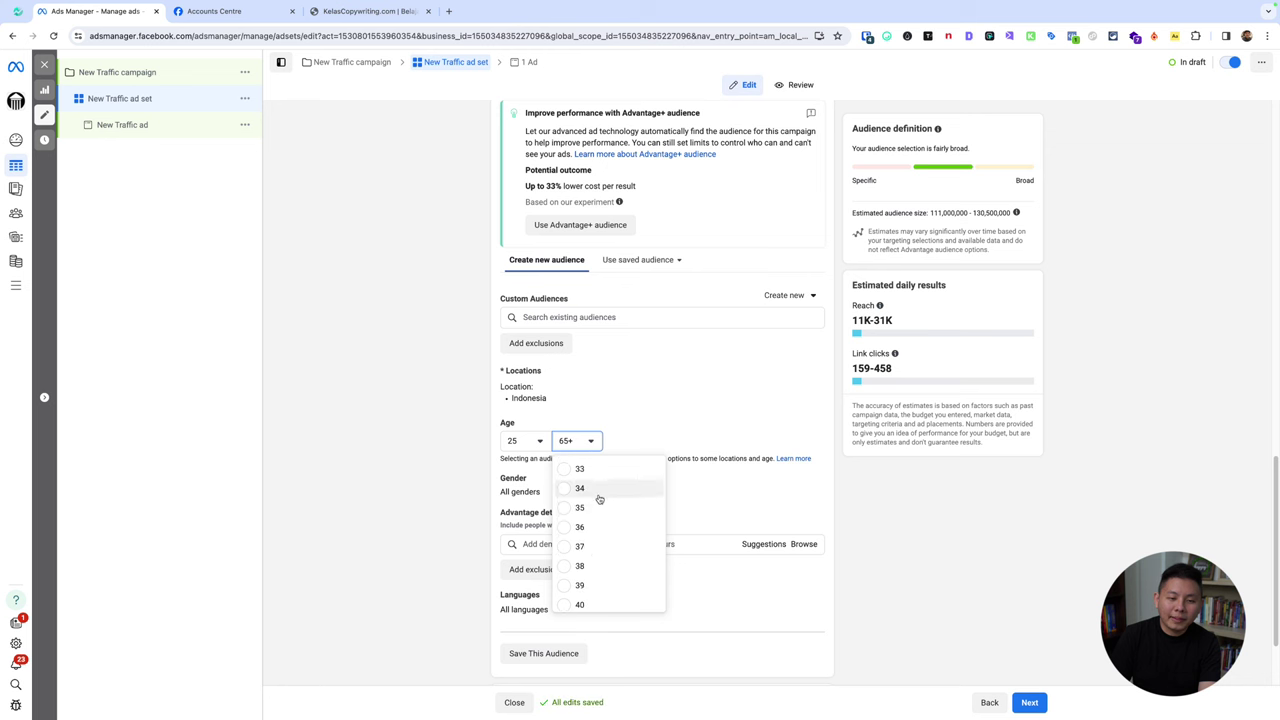
key(Return)
- Restrict the audience's gender to Women
scroll(743, 414, down, 2)
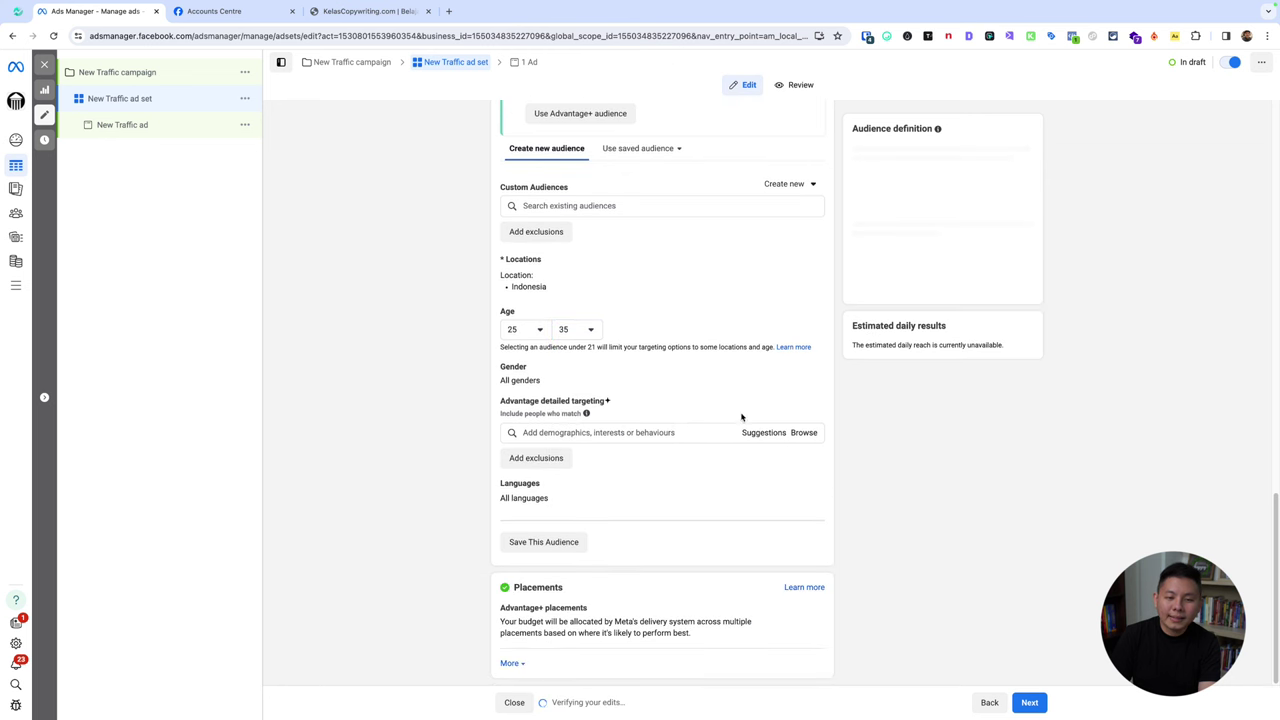
click(801, 369)
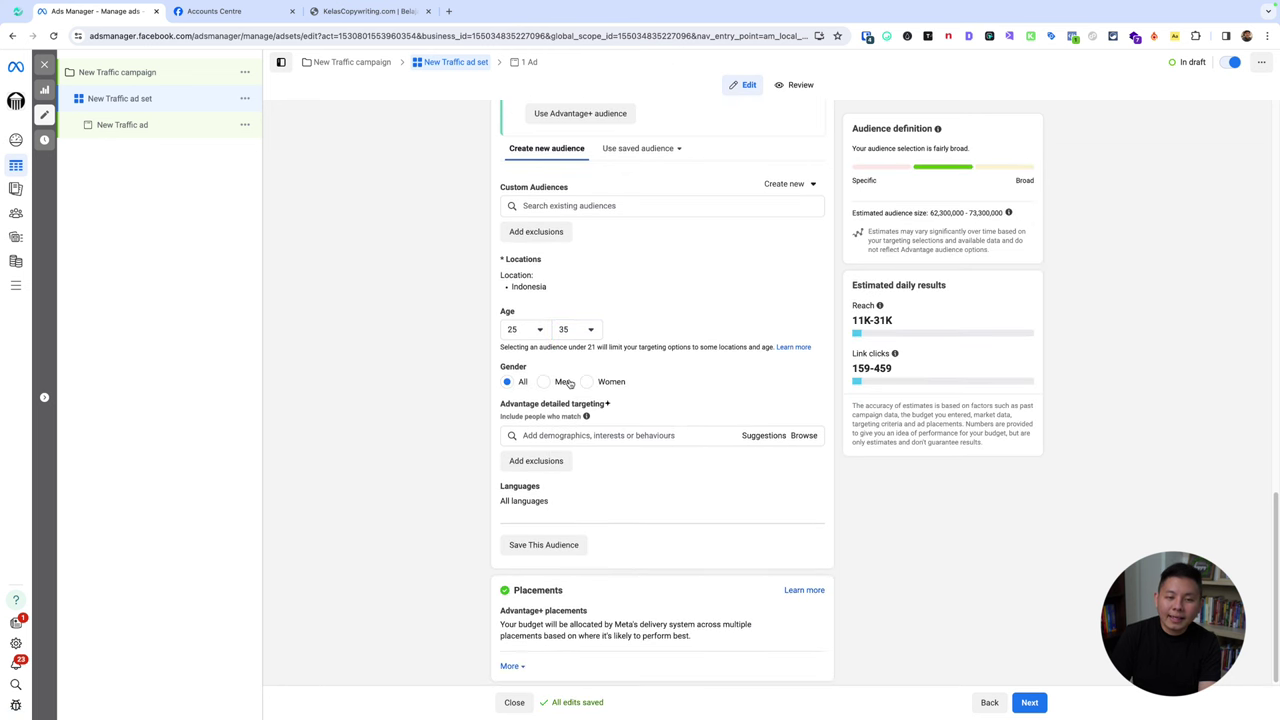
click(586, 381)
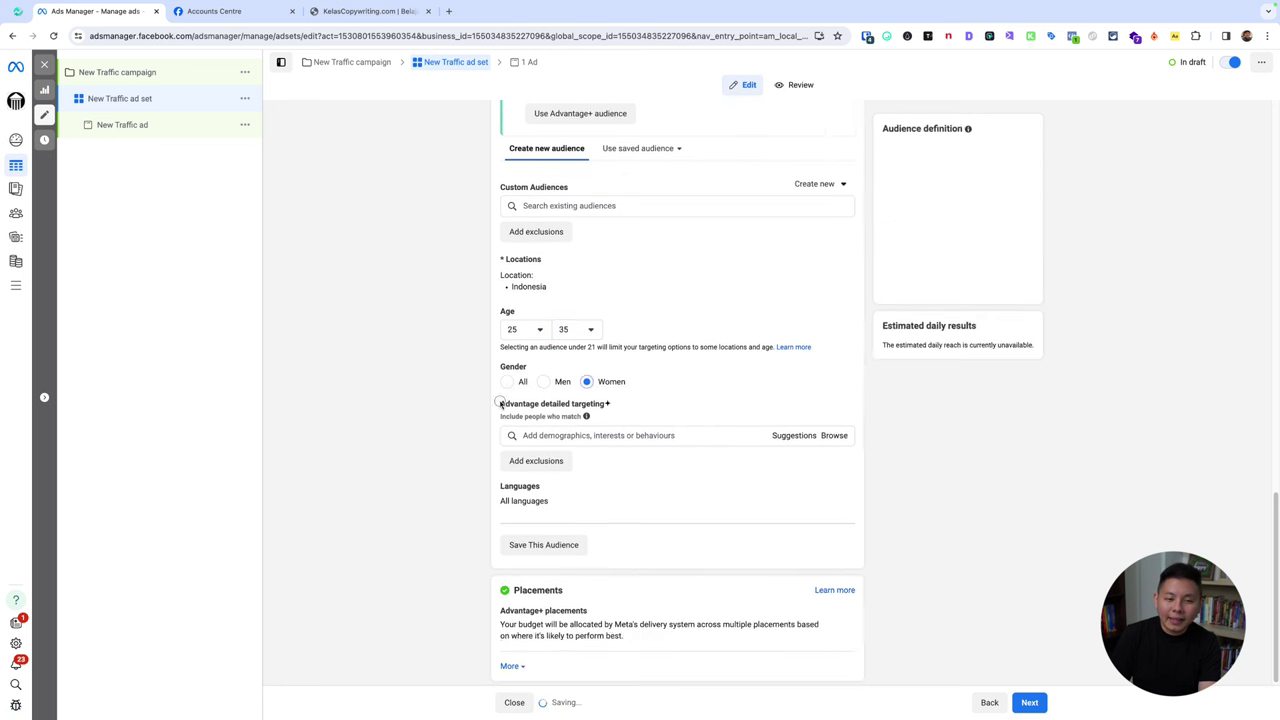
- Search detailed targeting for "copywriting" and add the Copywriting interest
click(655, 436)
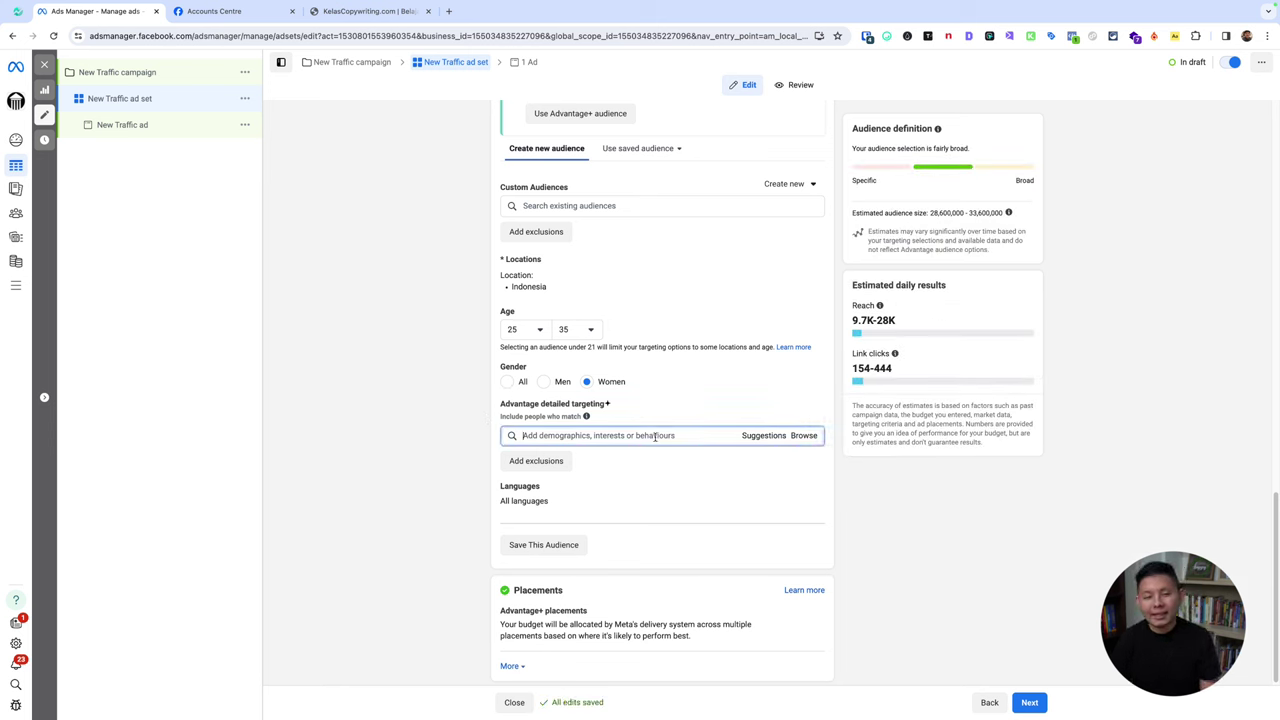
text(copywriting)
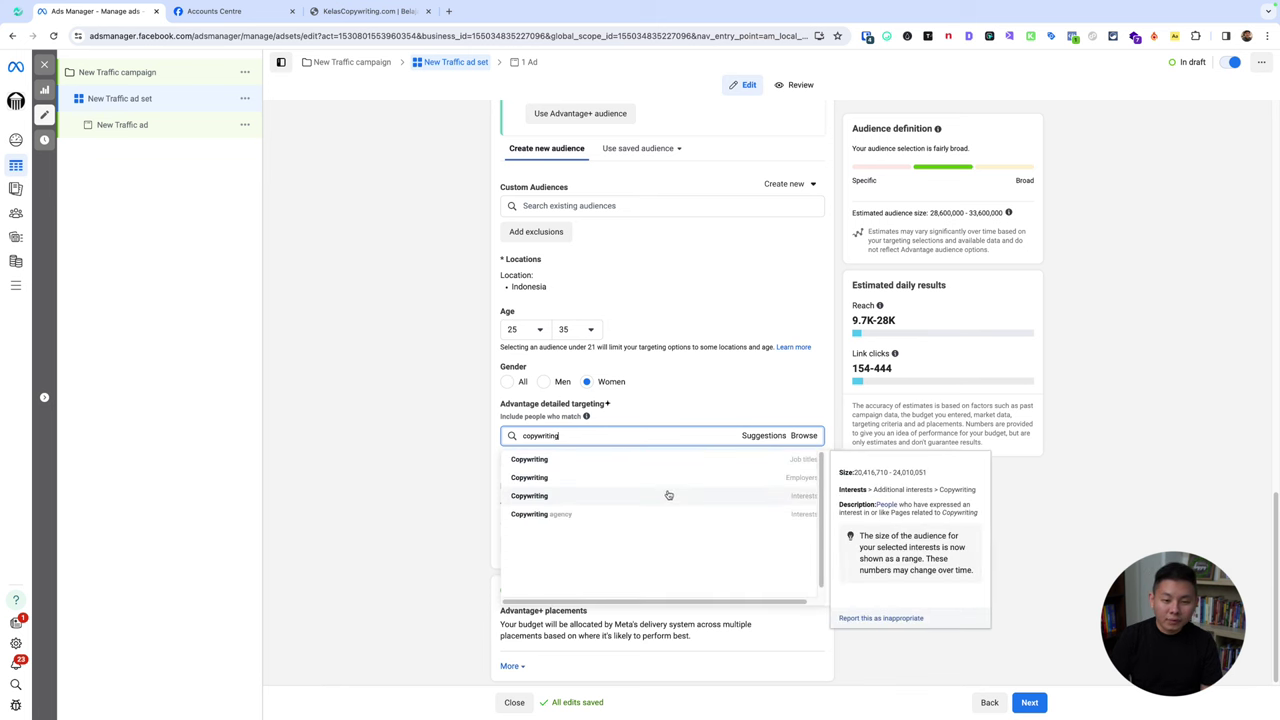
click(767, 498)
scroll(480, 400, down, 3)
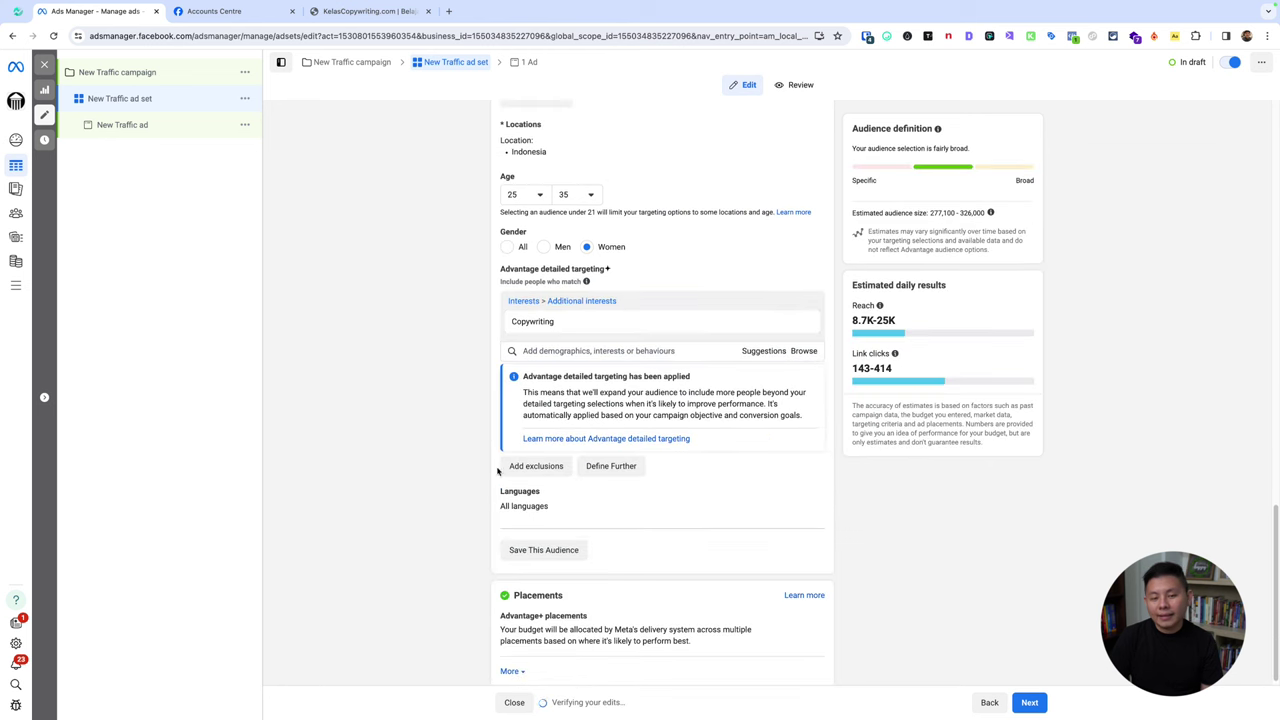
key(super+shift+a)
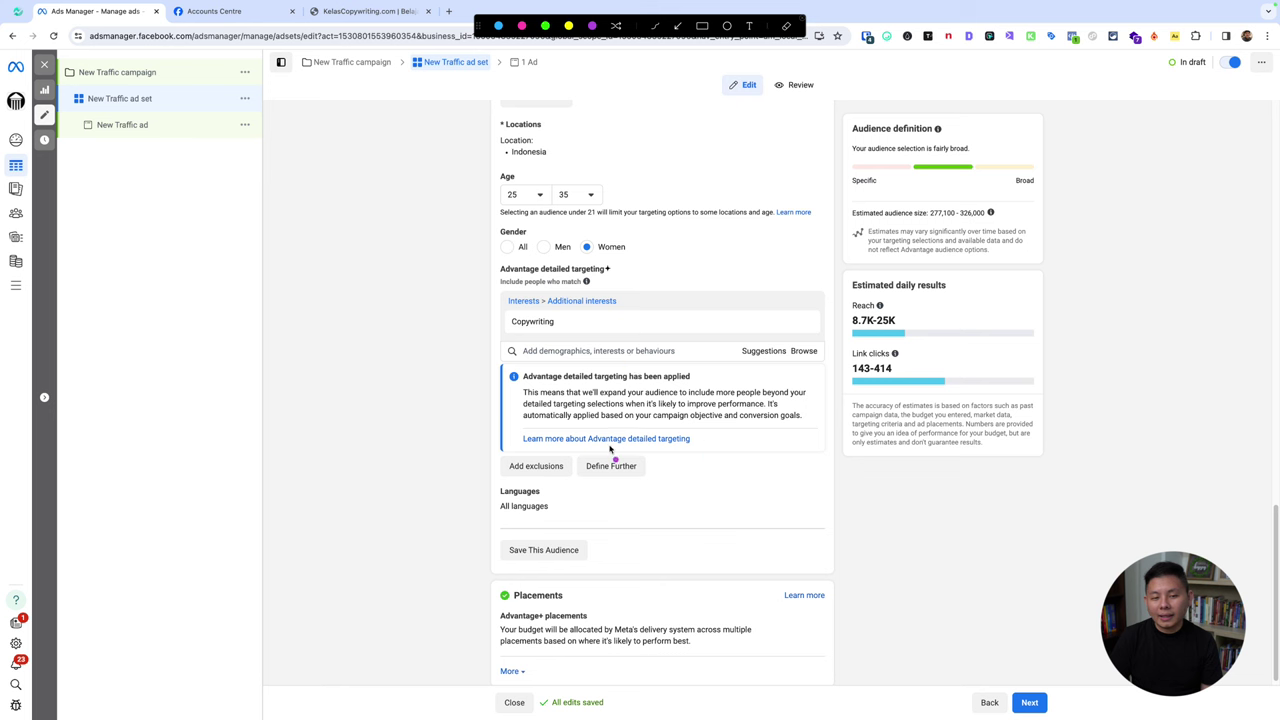
mouse_move(610, 446)
mouse_down()
mouse_move(526, 446)
mouse_move(487, 463)
mouse_move(514, 490)
mouse_move(632, 496)
mouse_move(650, 462)
mouse_move(617, 452)
mouse_up()
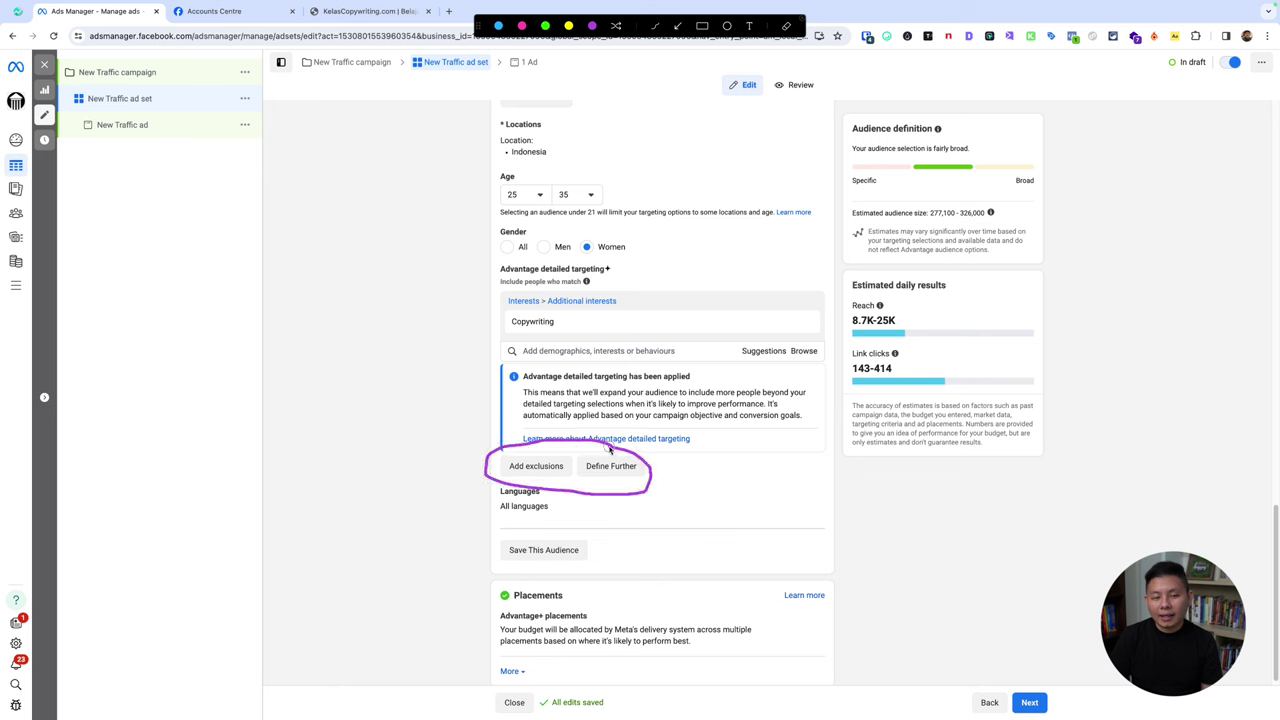
key(super+shift+a)
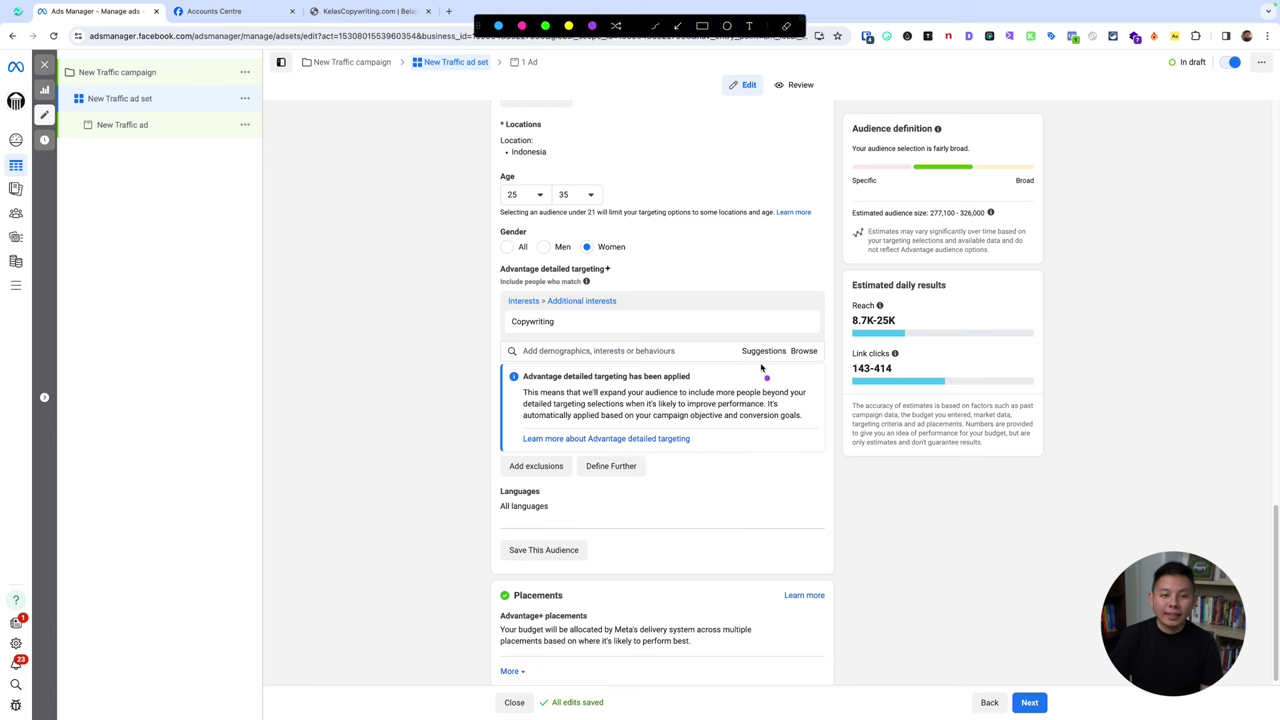
key(super+shift+a)
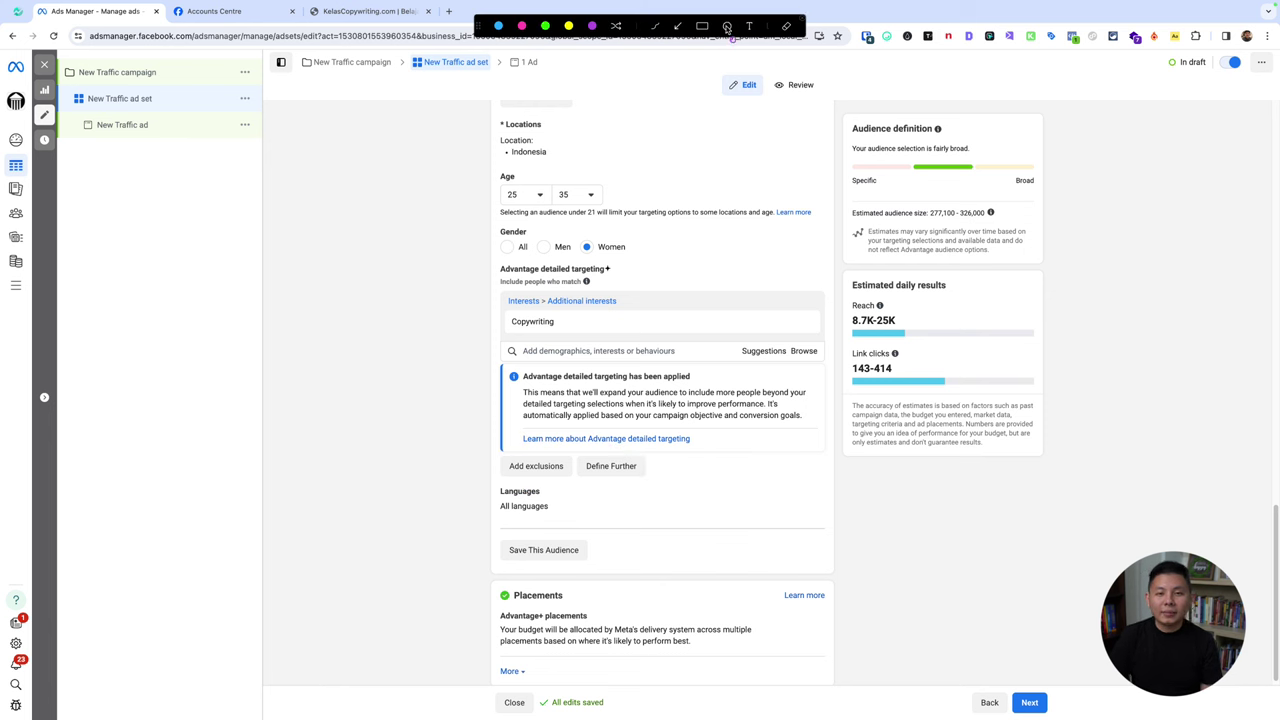
key(Escape)
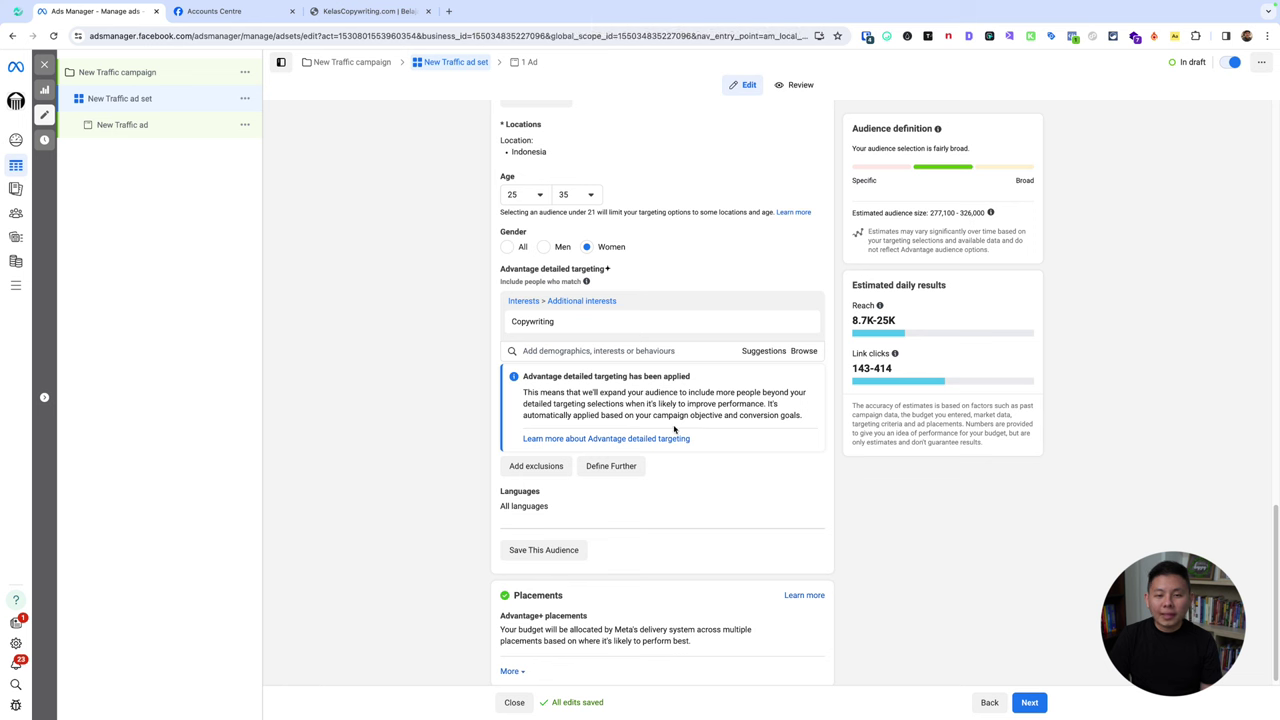
- Define the targeting further with a must-also-match condition, searching for "entrep" and adding the interest Entrepreneurship (business and finance)
click(625, 465)
click(617, 474)
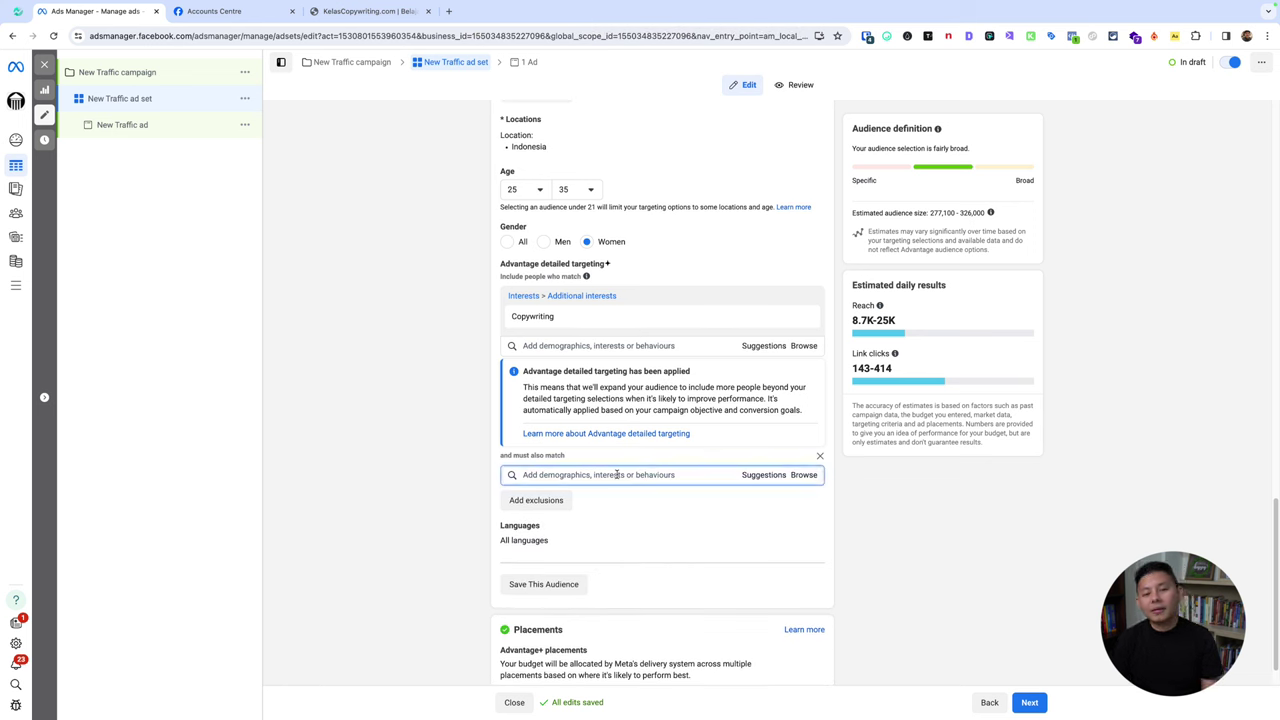
text(ent)
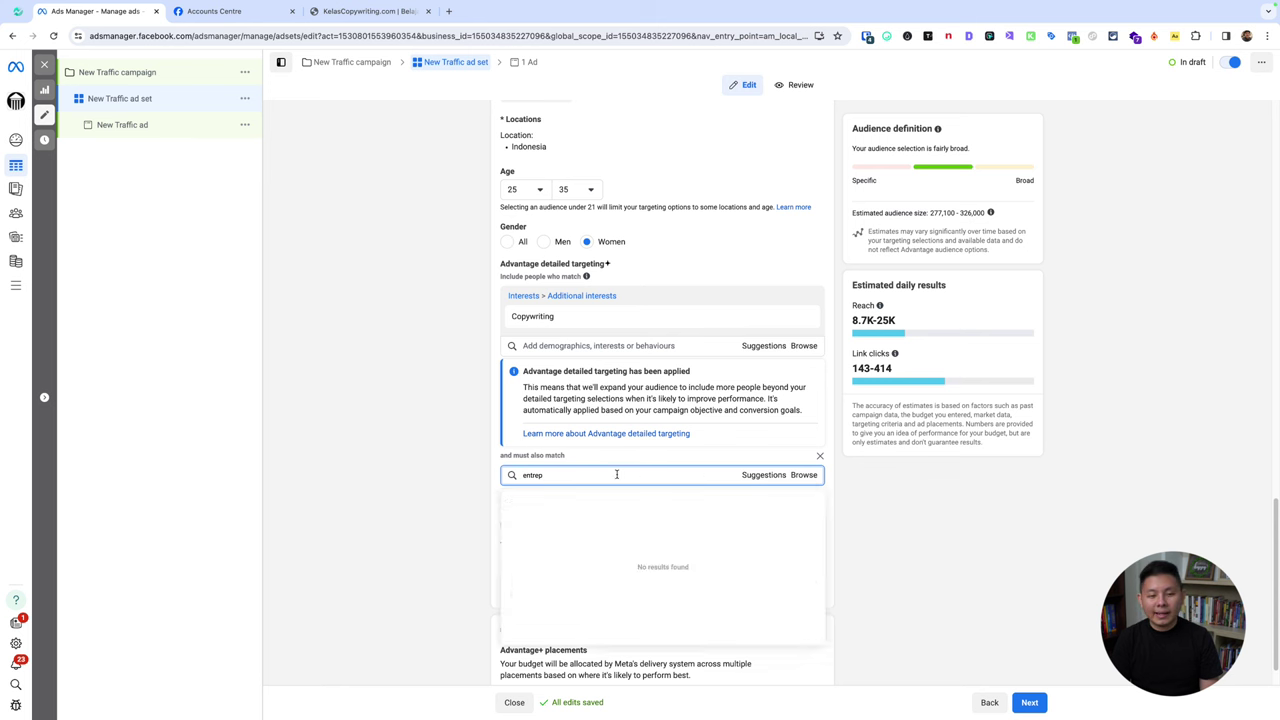
text(rep)
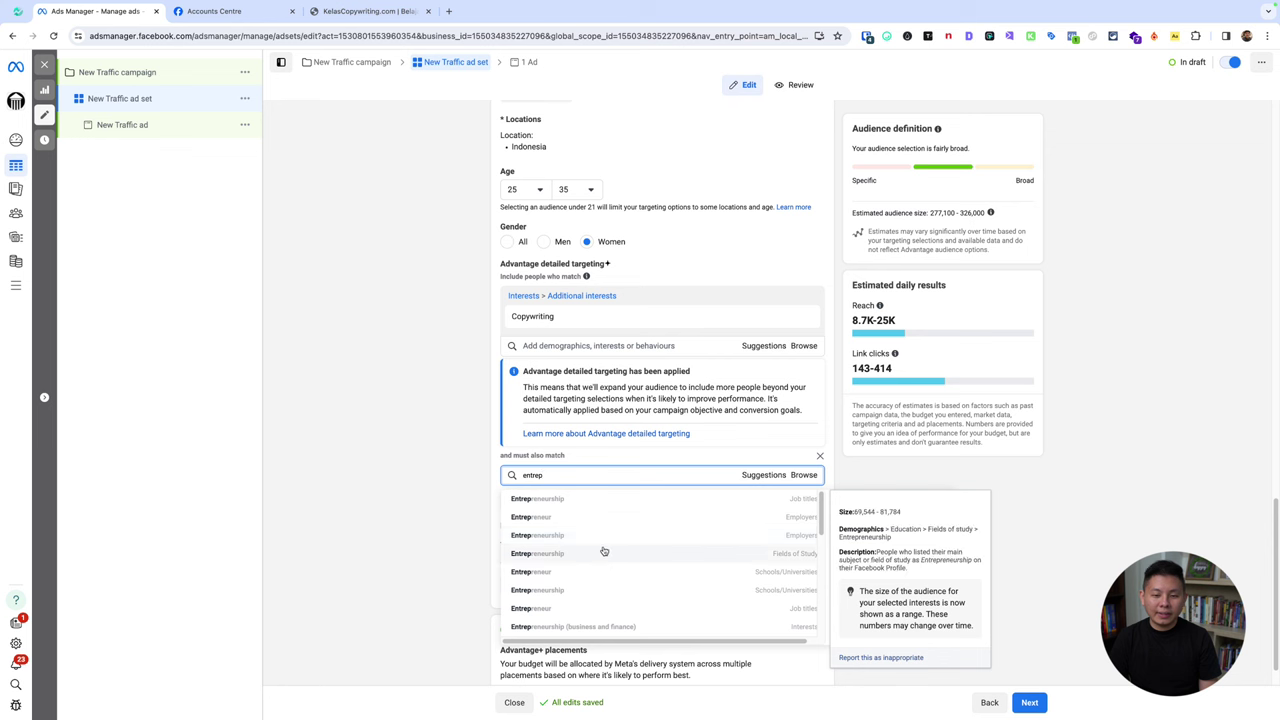
scroll(608, 572, down, 1)
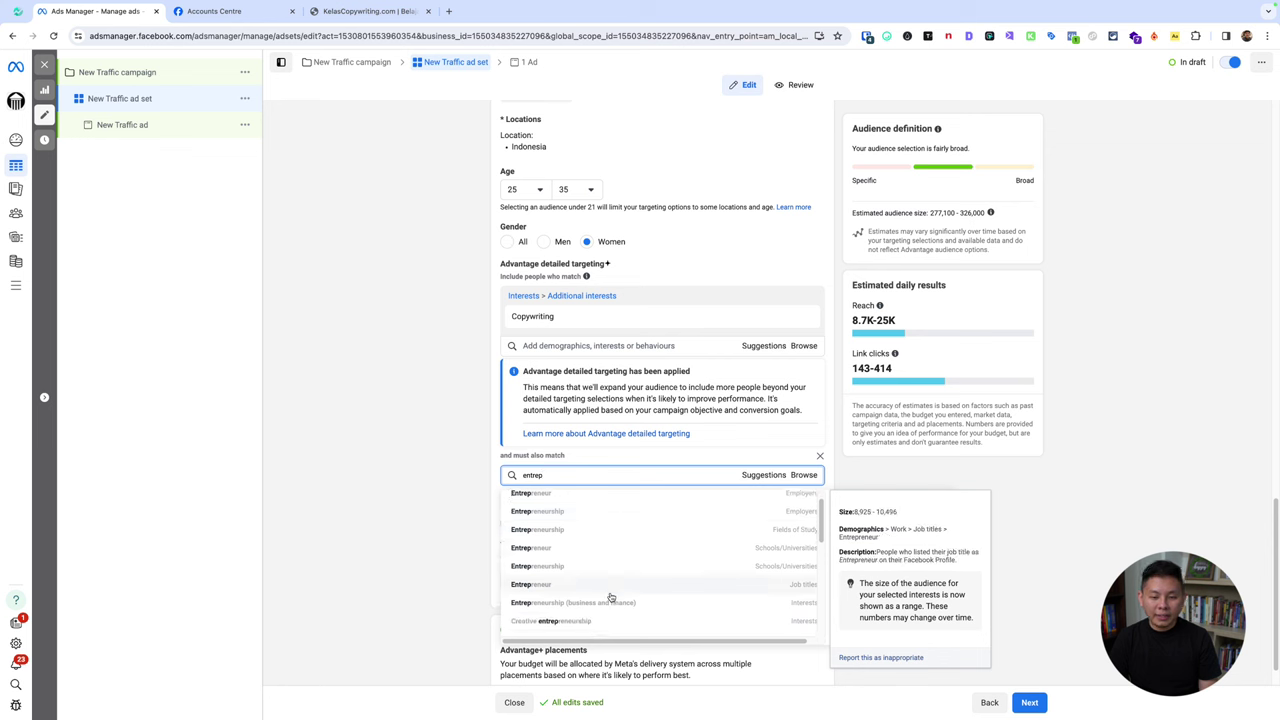
scroll(609, 605, down, 2)
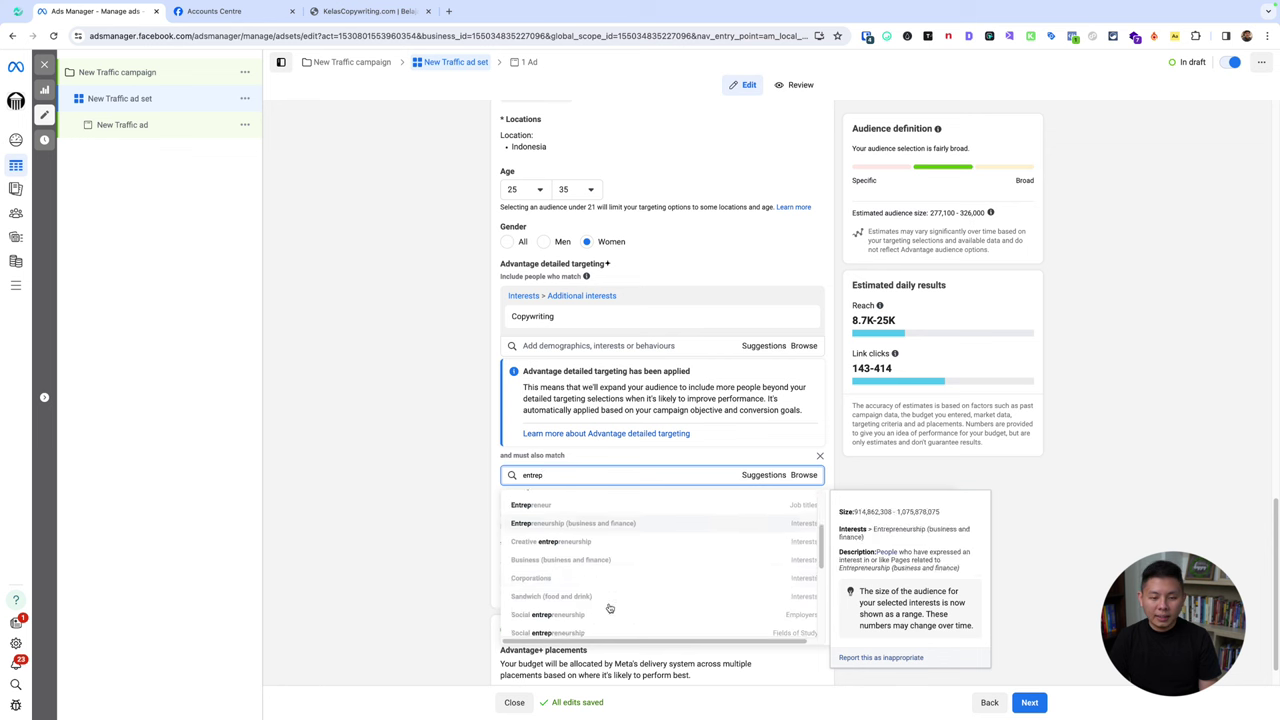
click(623, 523)
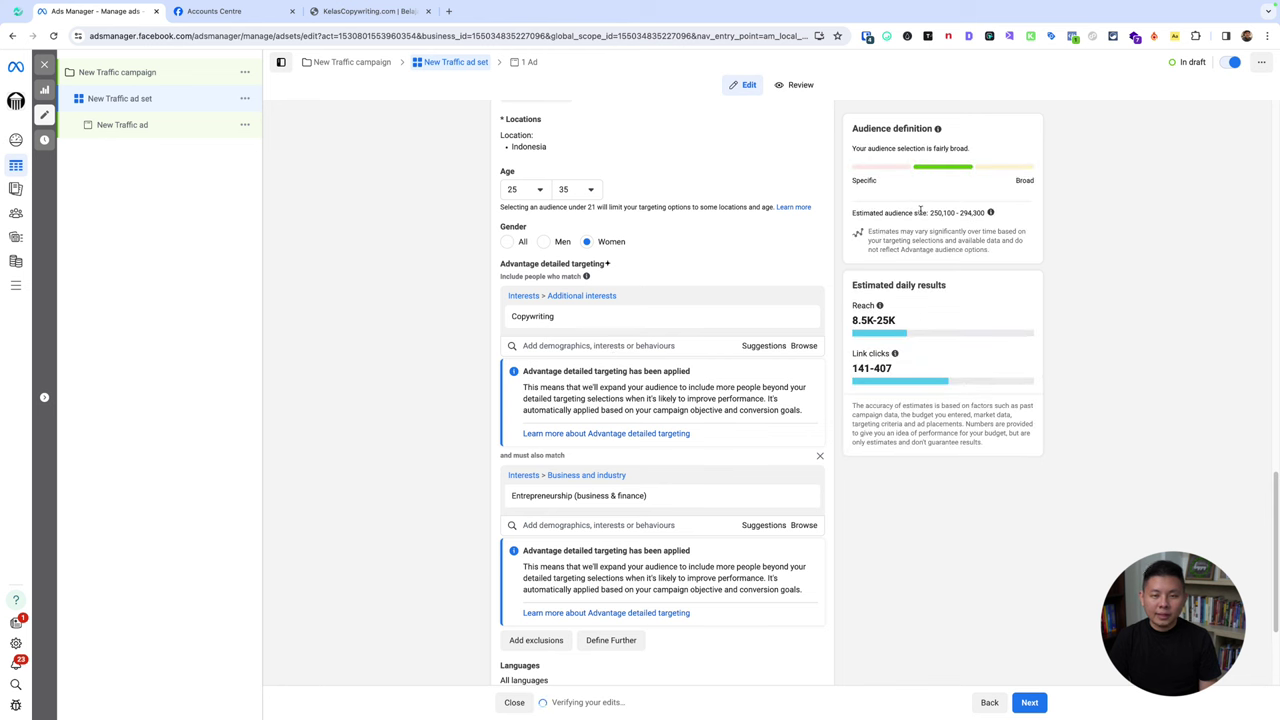
- Replace the Entrepreneurship interest in the must-also-match condition with Business (business & finance)
mouse_move(785, 491)
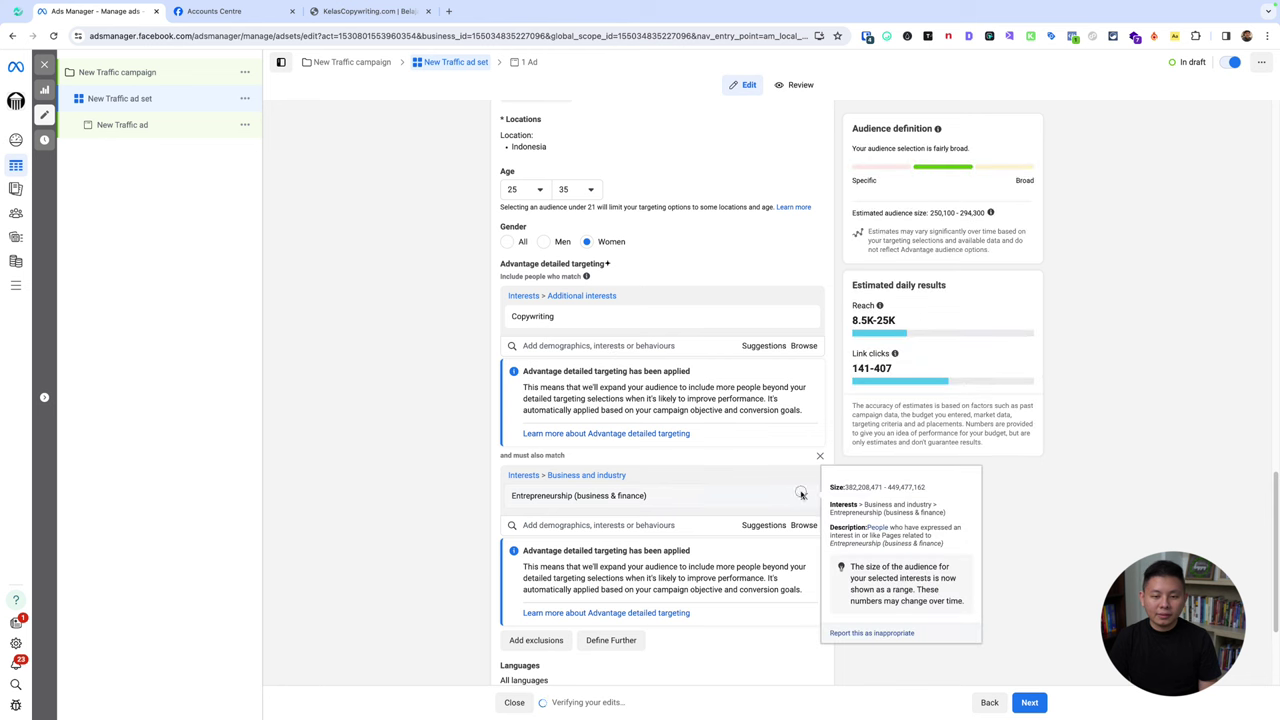
click(600, 477)
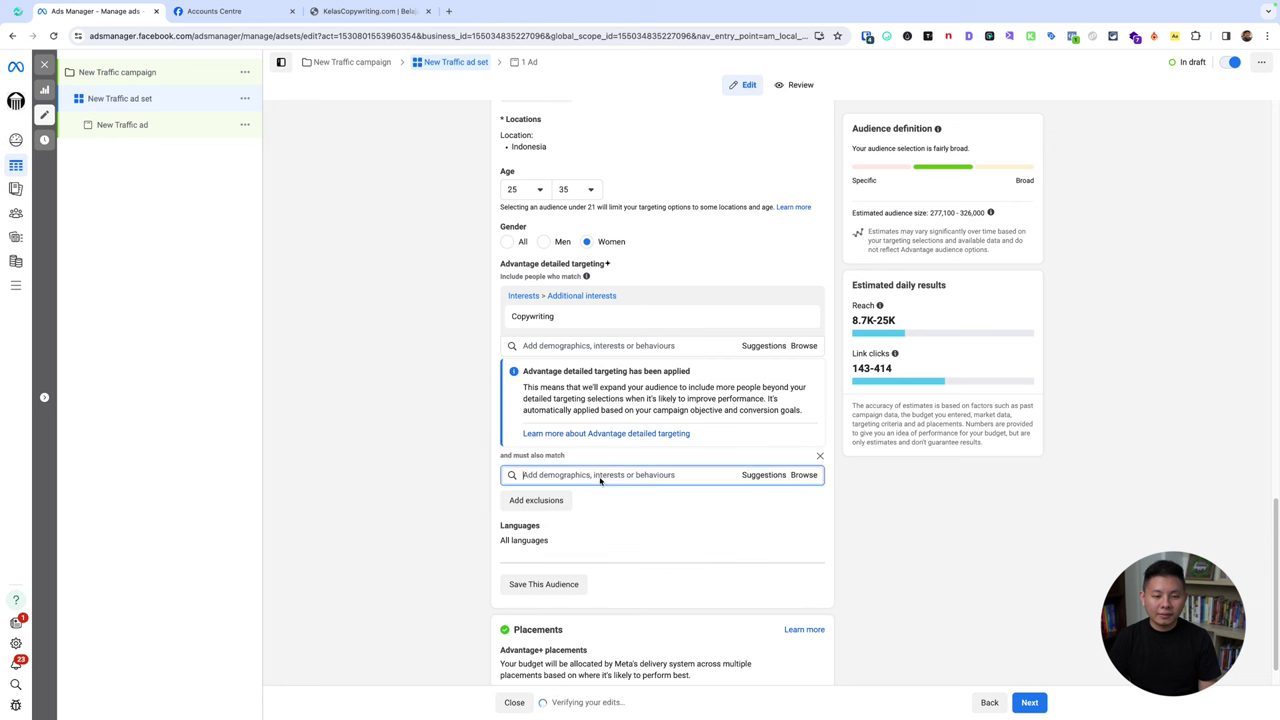
text(business)
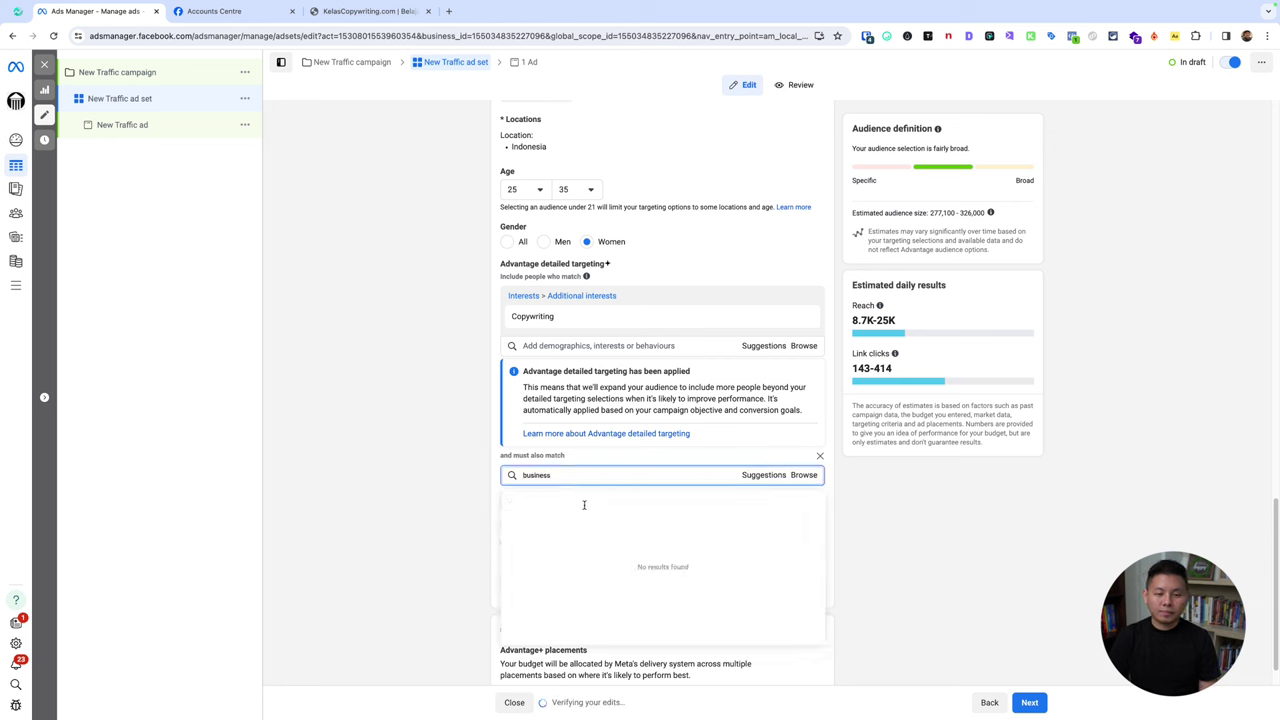
click(589, 500)
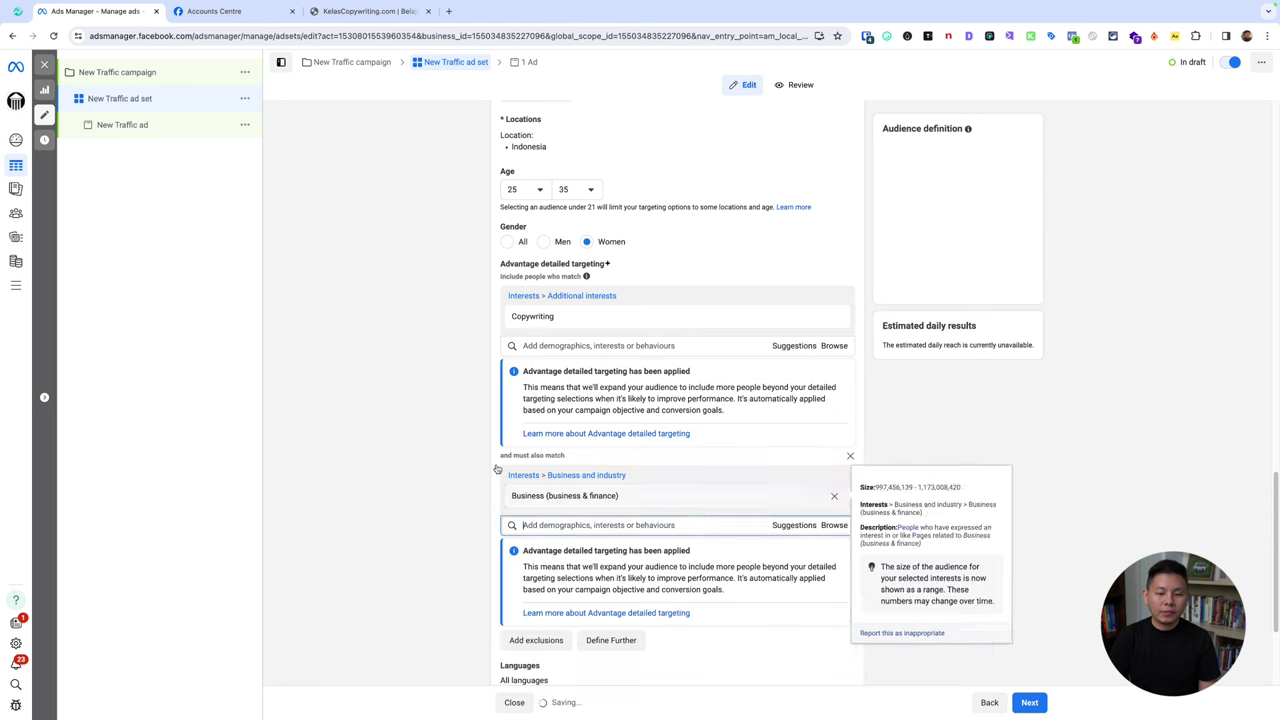
- Remove the Business (business & finance) interest from the must-also-match condition
click(805, 496)
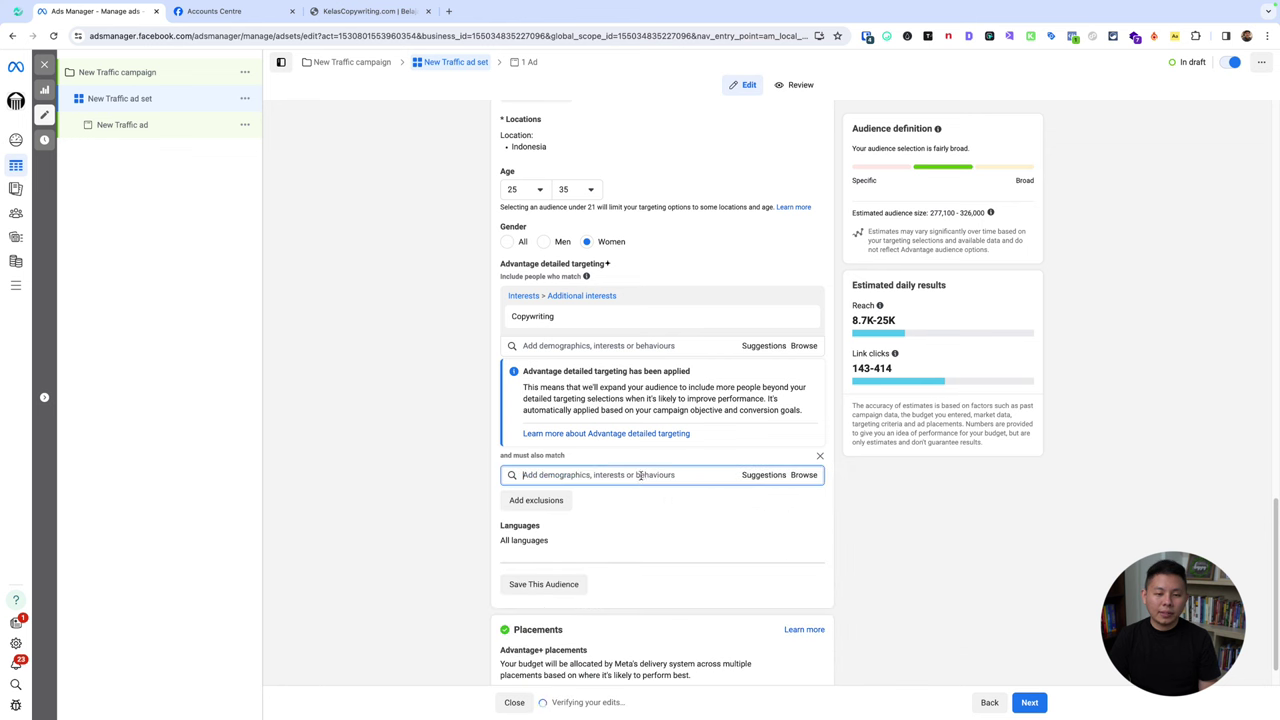
click(394, 340)
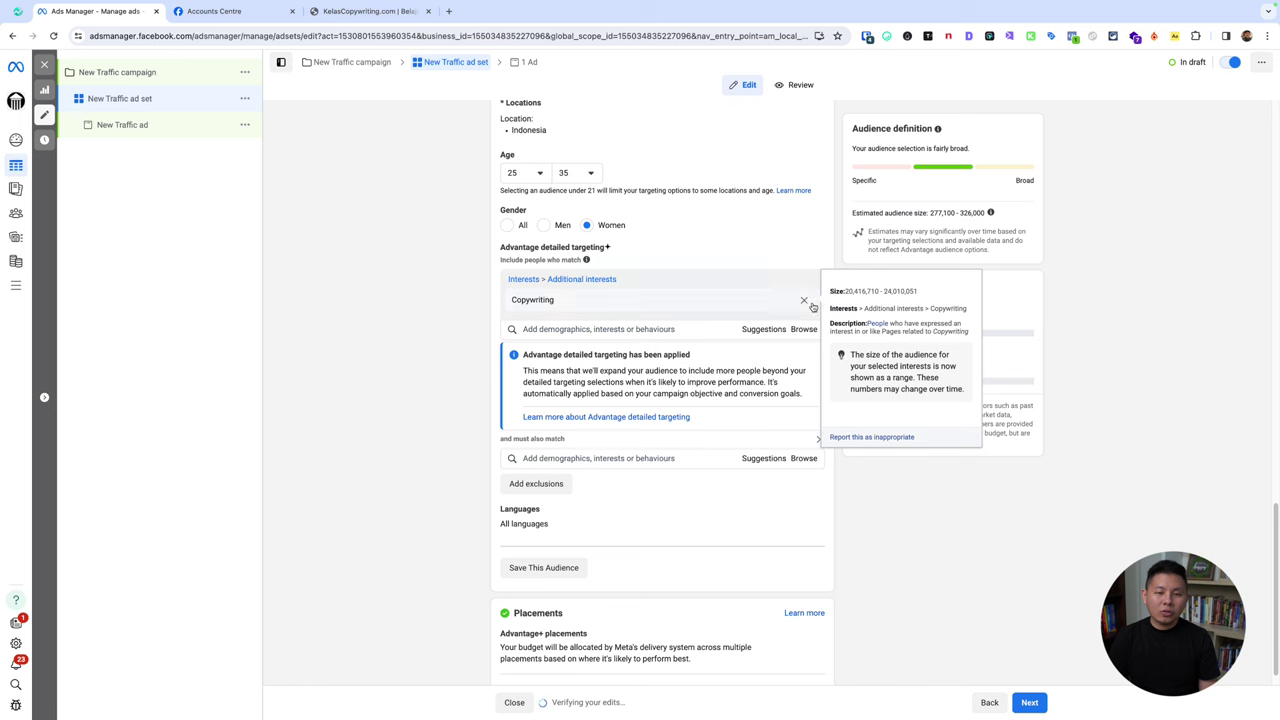
- Set the audience's maximum age to 50 and its gender to All
scroll(653, 268, up, 1)
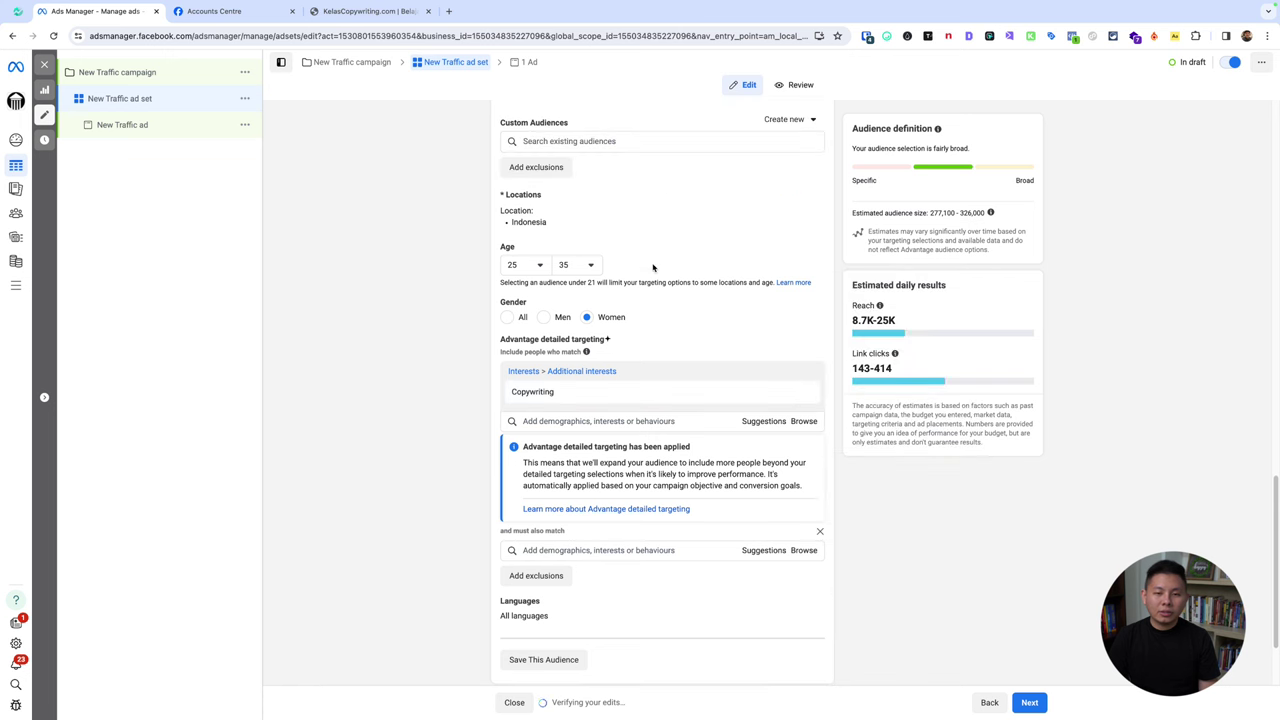
click(584, 264)
scroll(606, 370, down, 3)
scroll(600, 380, down, 1)
click(588, 391)
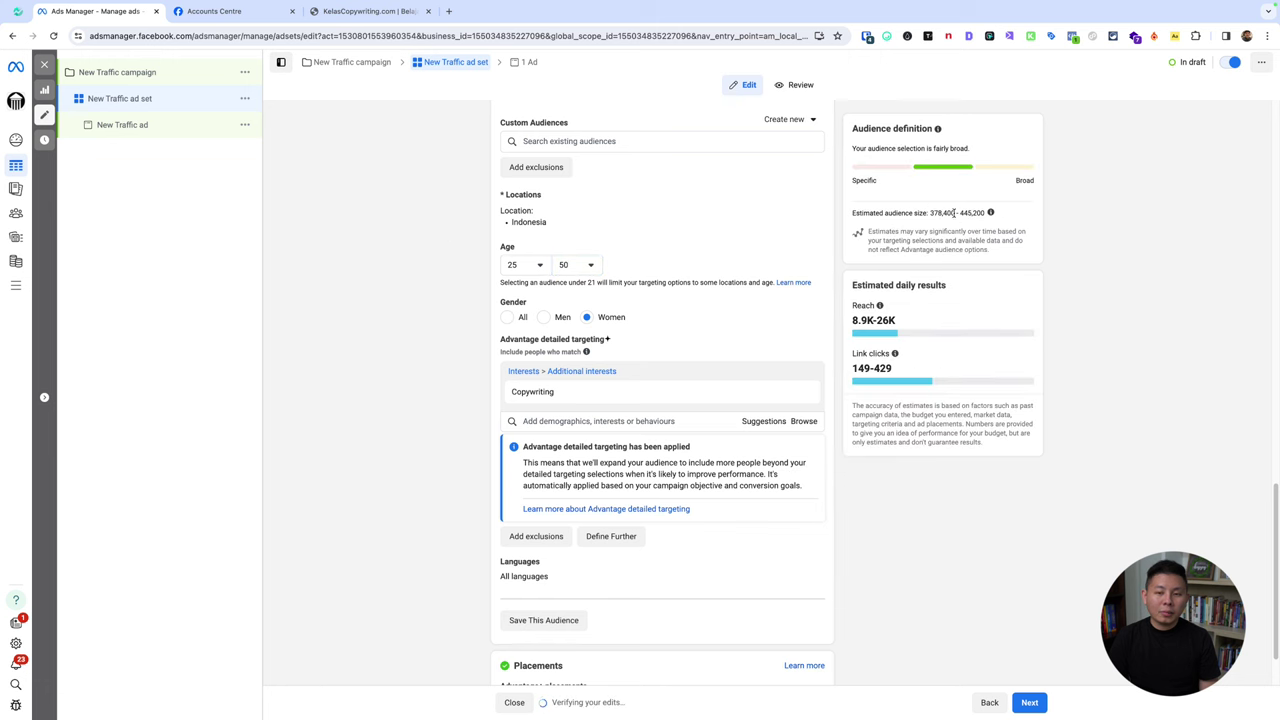
click(509, 317)
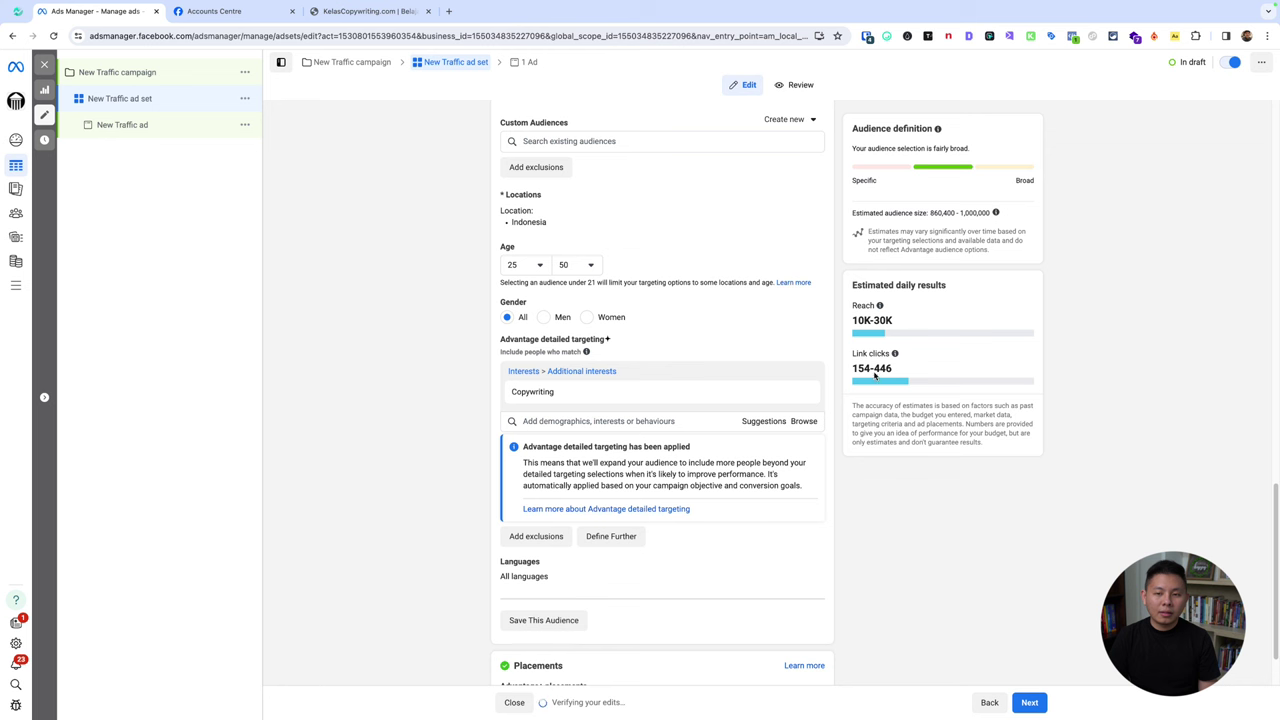
- Define the targeting further with a must-also-match condition, searching for "business" and adding the Business (business and finance) interest
scroll(738, 530, down, 1)
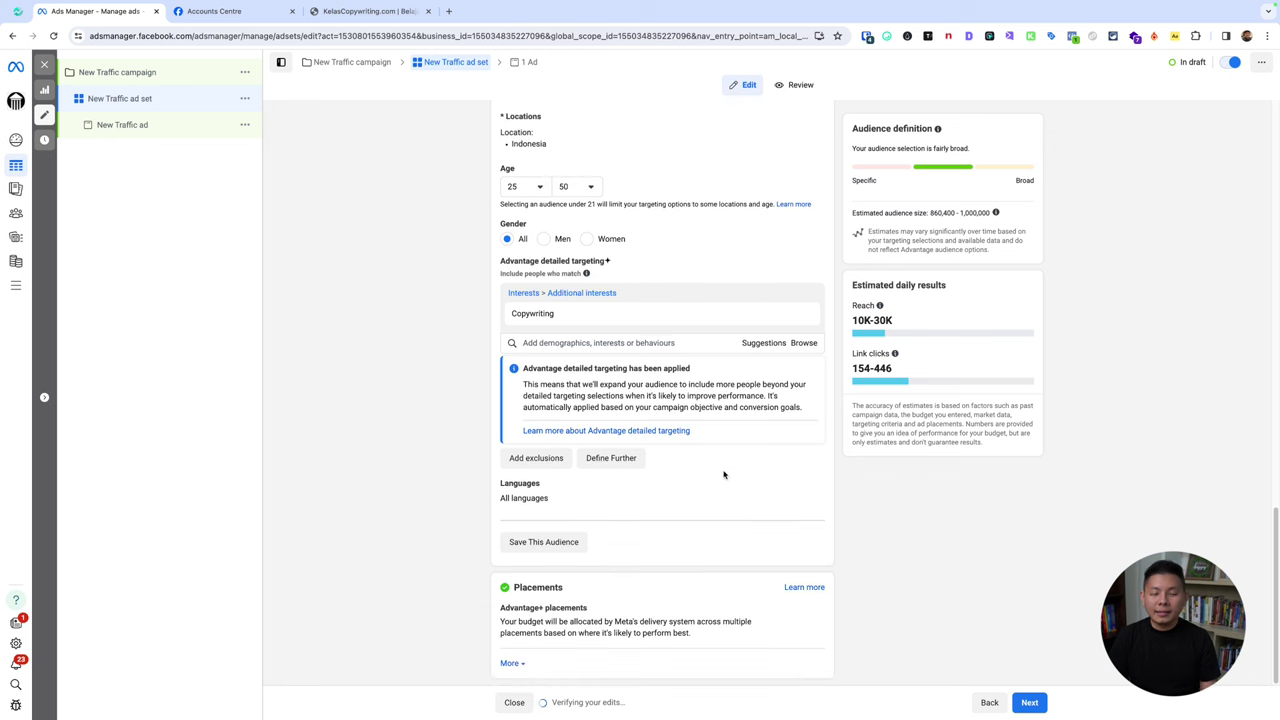
click(630, 460)
click(617, 476)
text(business)
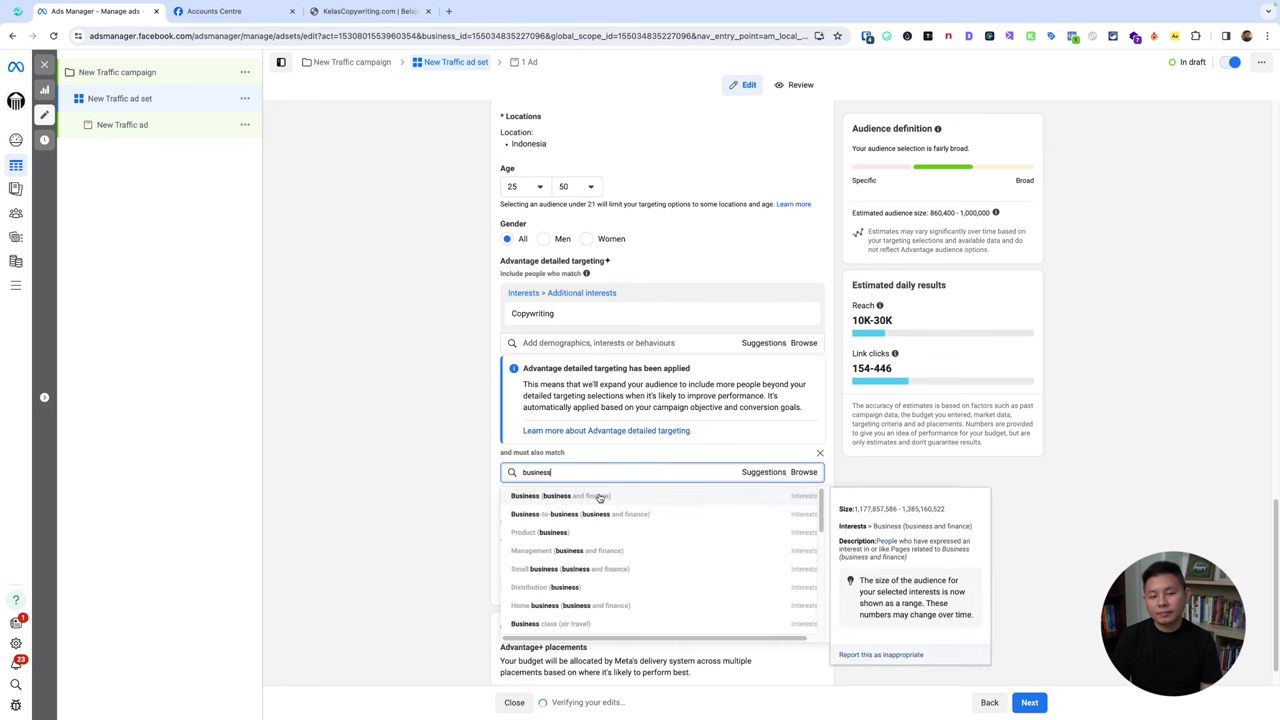
click(598, 496)
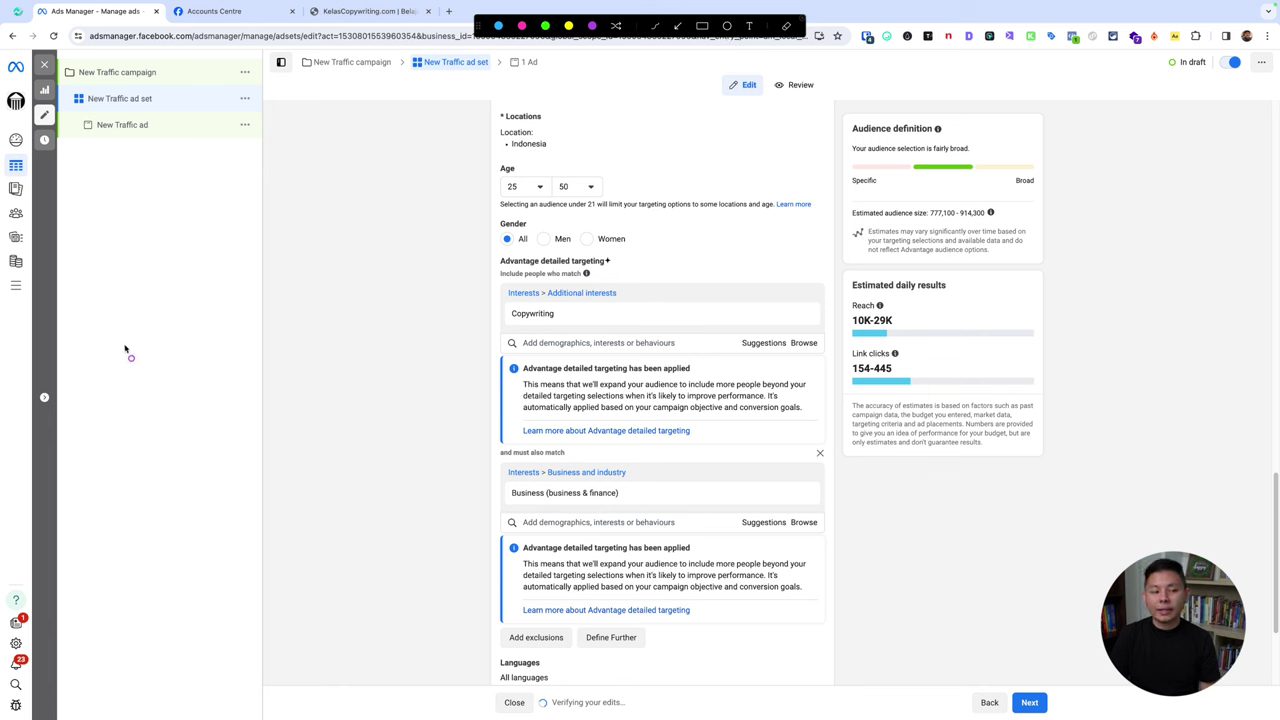
- Draw an annotation circle over the empty area beside the targeting form and label it "Copywriting"
mouse_move(93, 307)
mouse_down()
mouse_move(149, 381)
mouse_move(263, 440)
mouse_move(272, 468)
mouse_up()
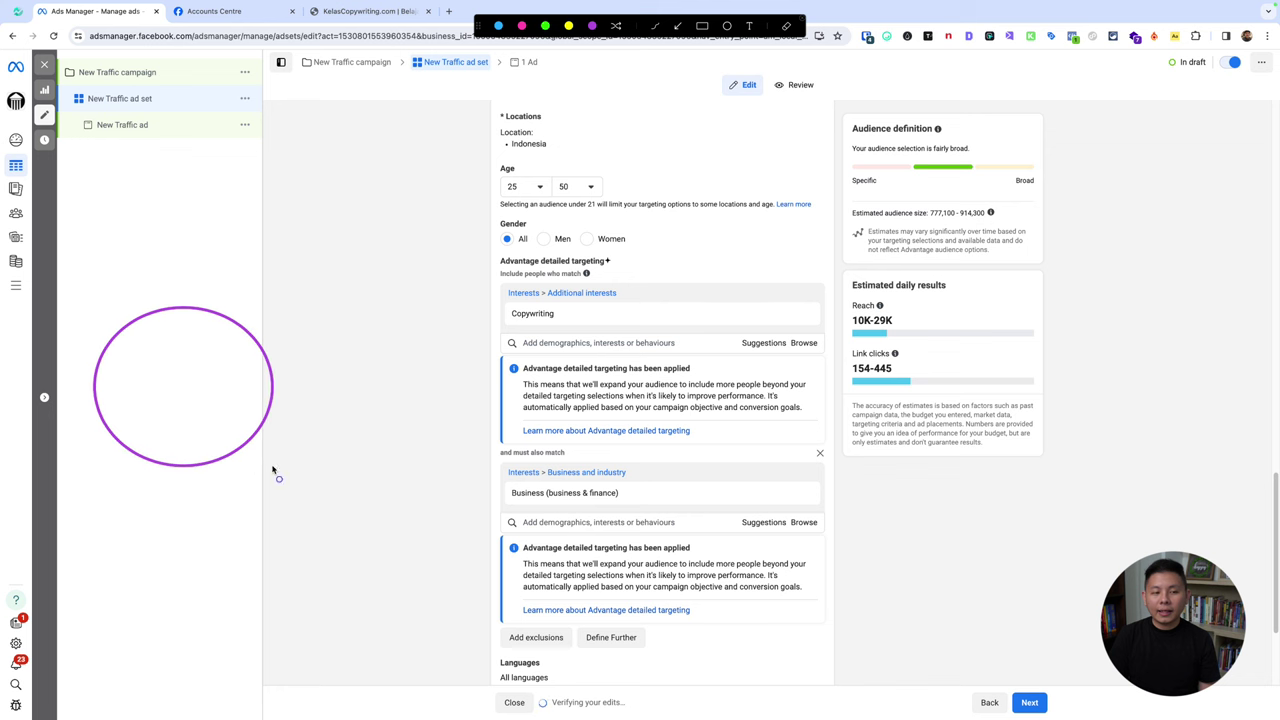
click(752, 28)
click(115, 391)
text(Copywriting)
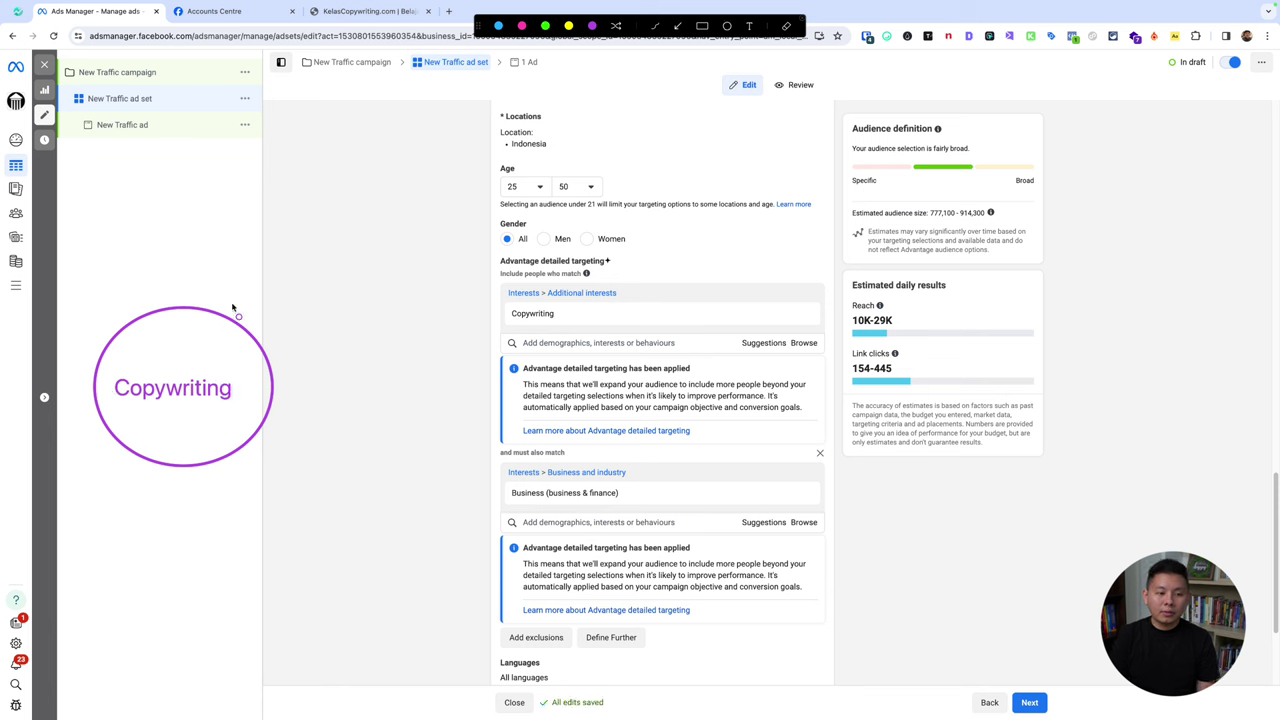
- Draw a second circle partly overlapping the Copywriting circle and label it "Business & Finance" on two lines
drag(229, 307, 427, 470)
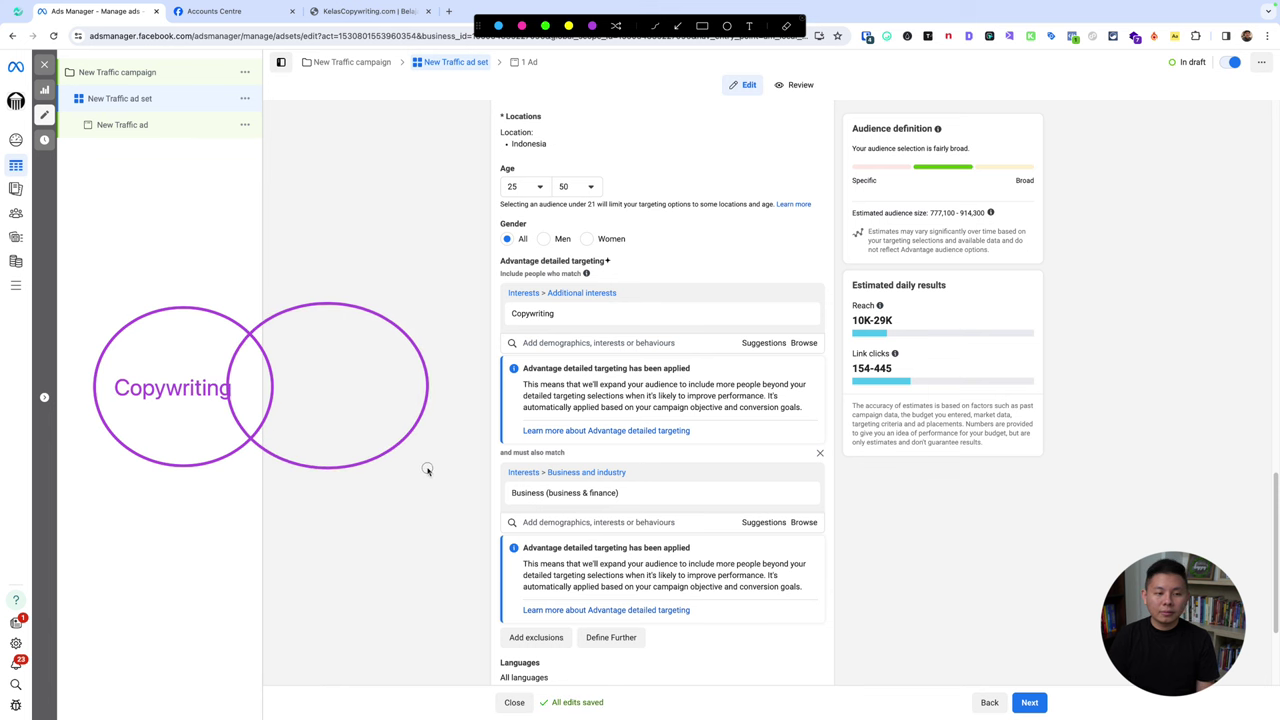
click(751, 27)
click(296, 380)
text(Business &)
key(Return)
text(Finance)
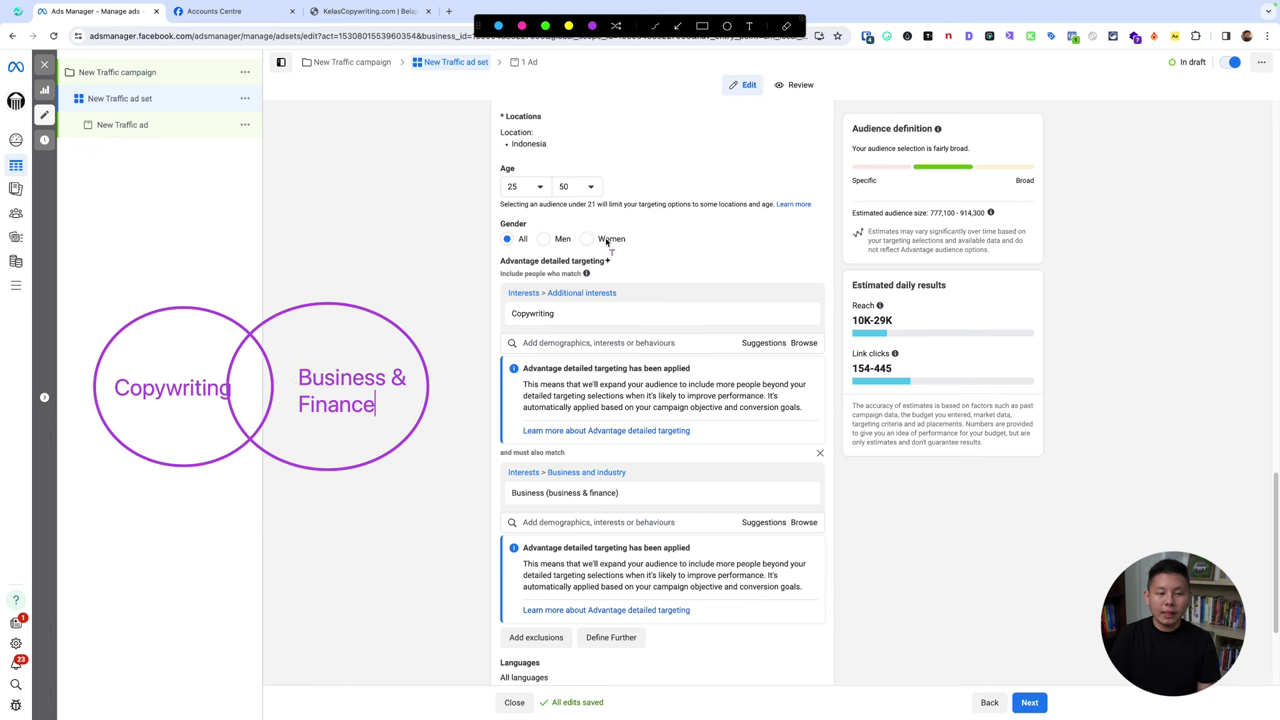
- Draw a vertical arrow pointing down into the overlap of the two circles, and clear all annotations
click(677, 28)
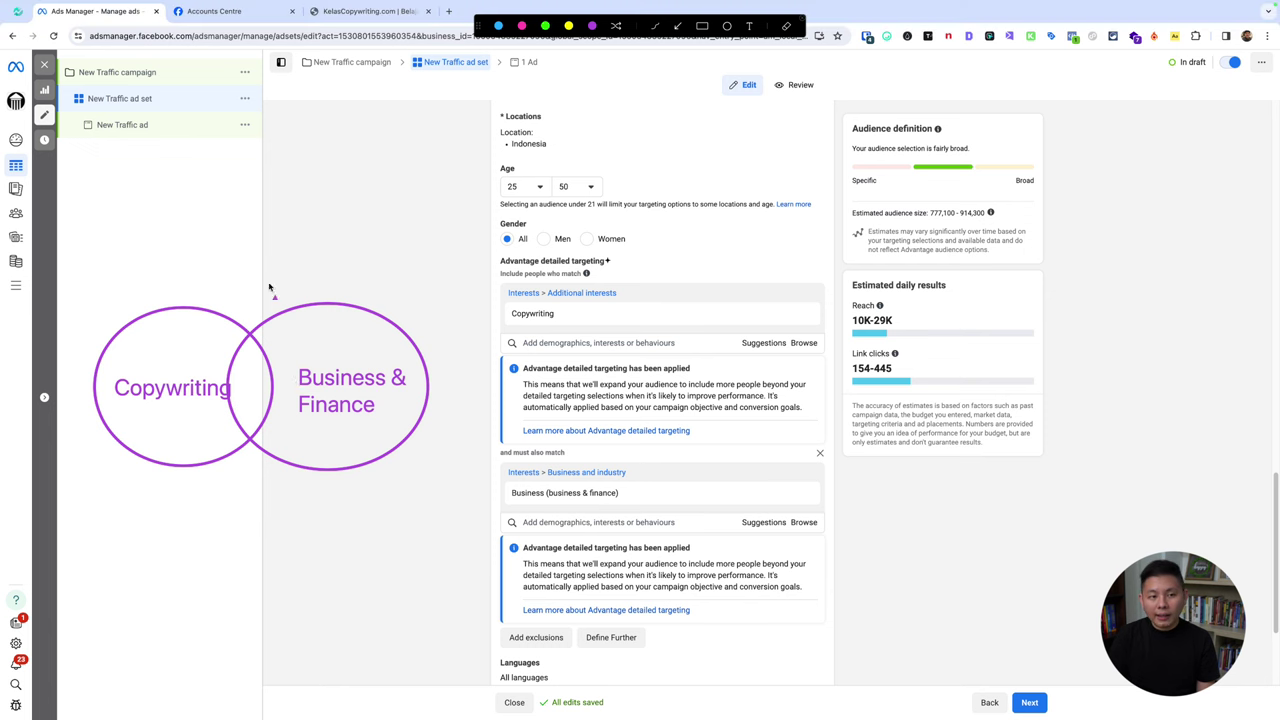
drag(250, 226, 249, 381)
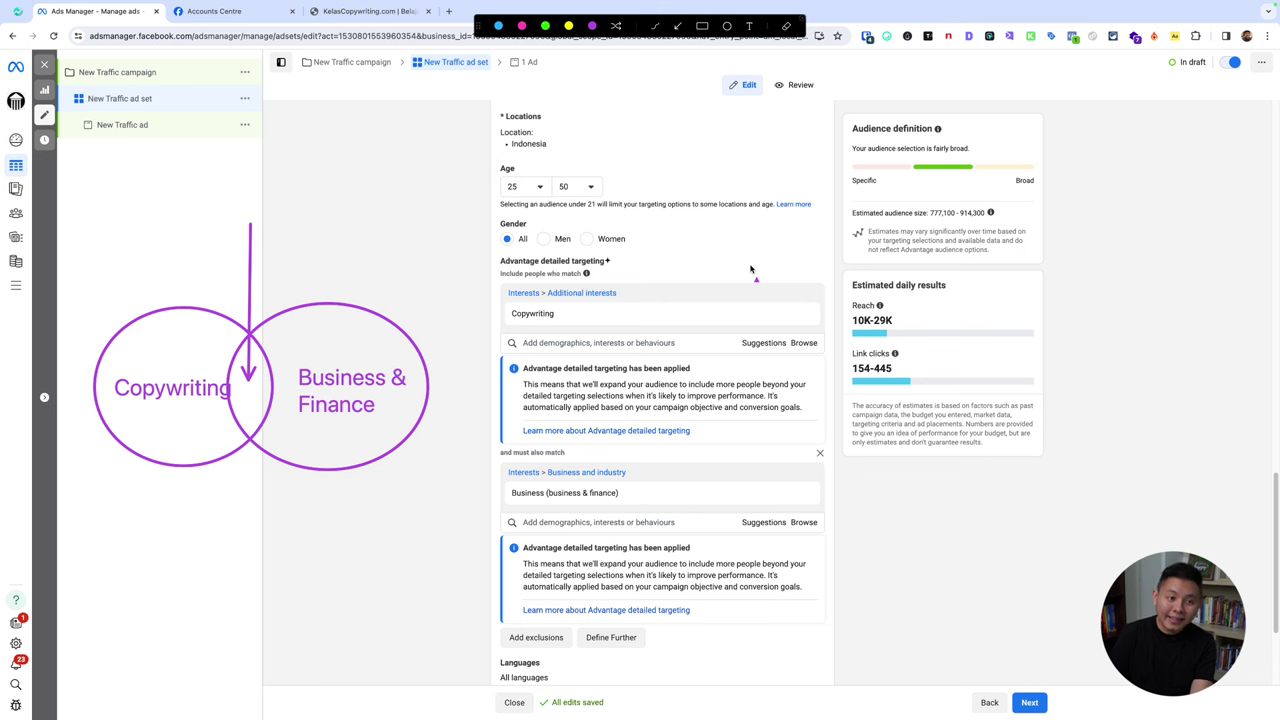
key(Escape)
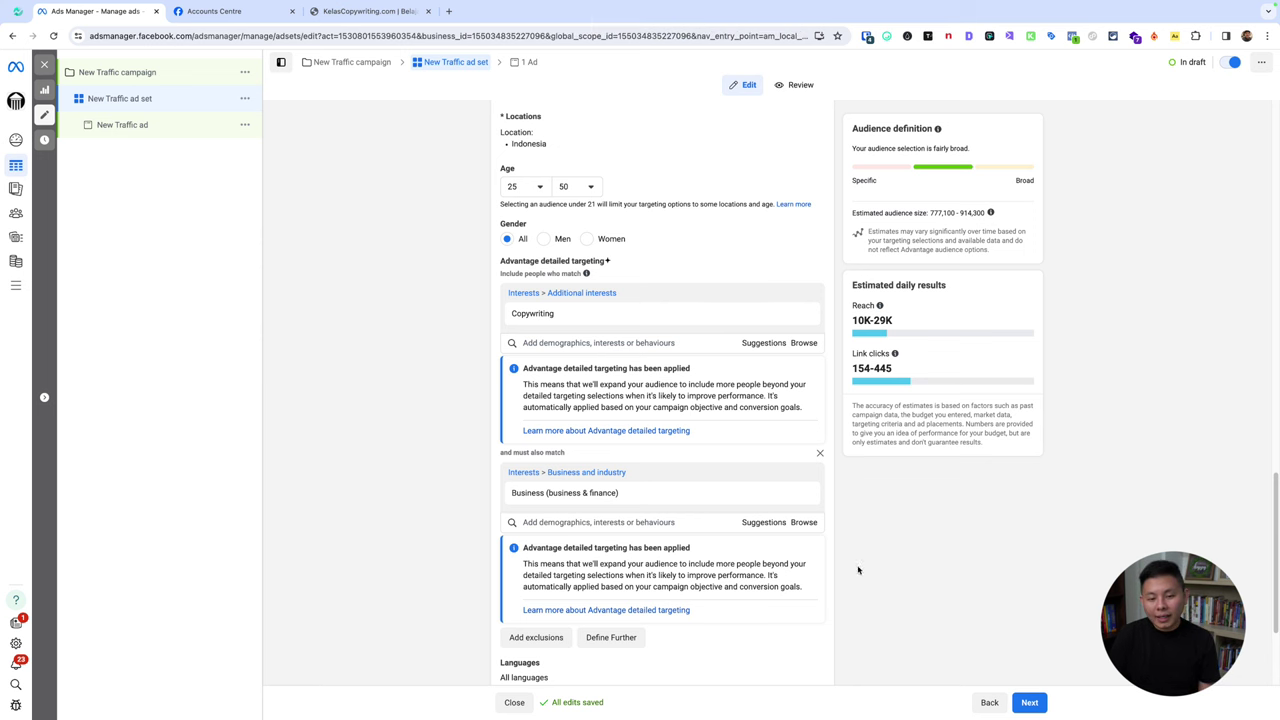
- Replace the must-also-match condition with an exclusion of people who match the Business (business and finance) interest
click(818, 455)
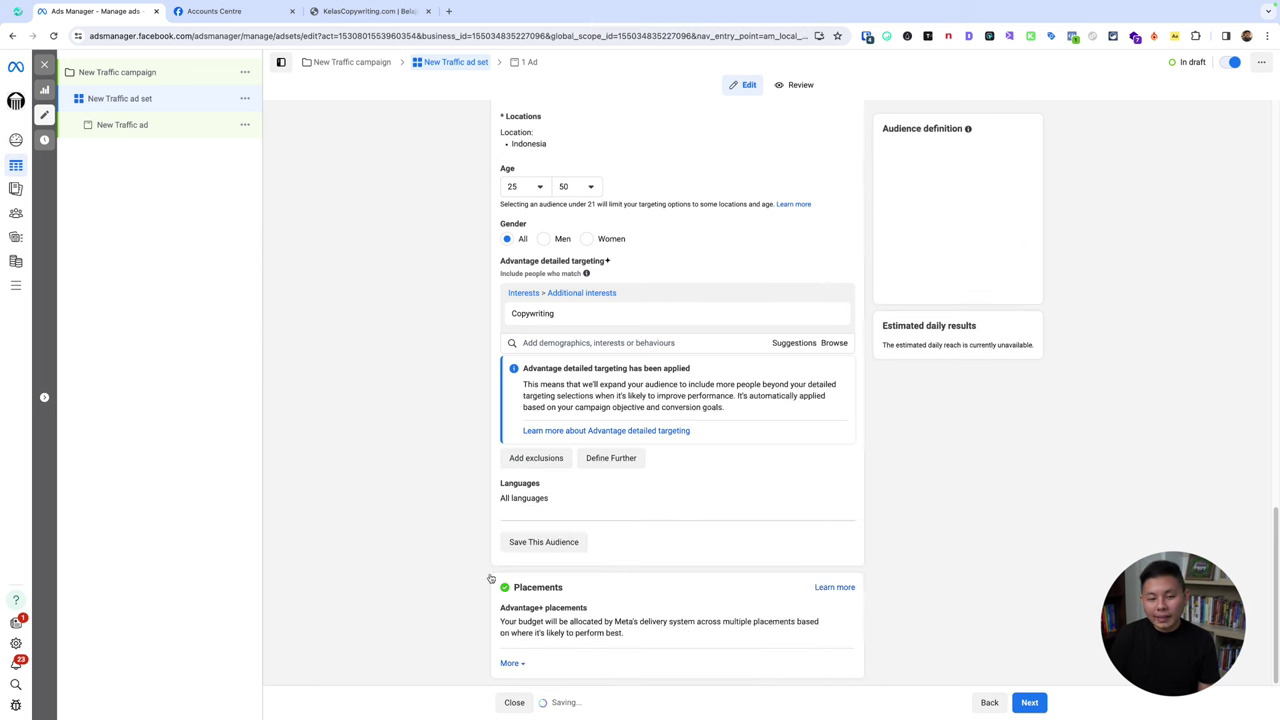
click(531, 459)
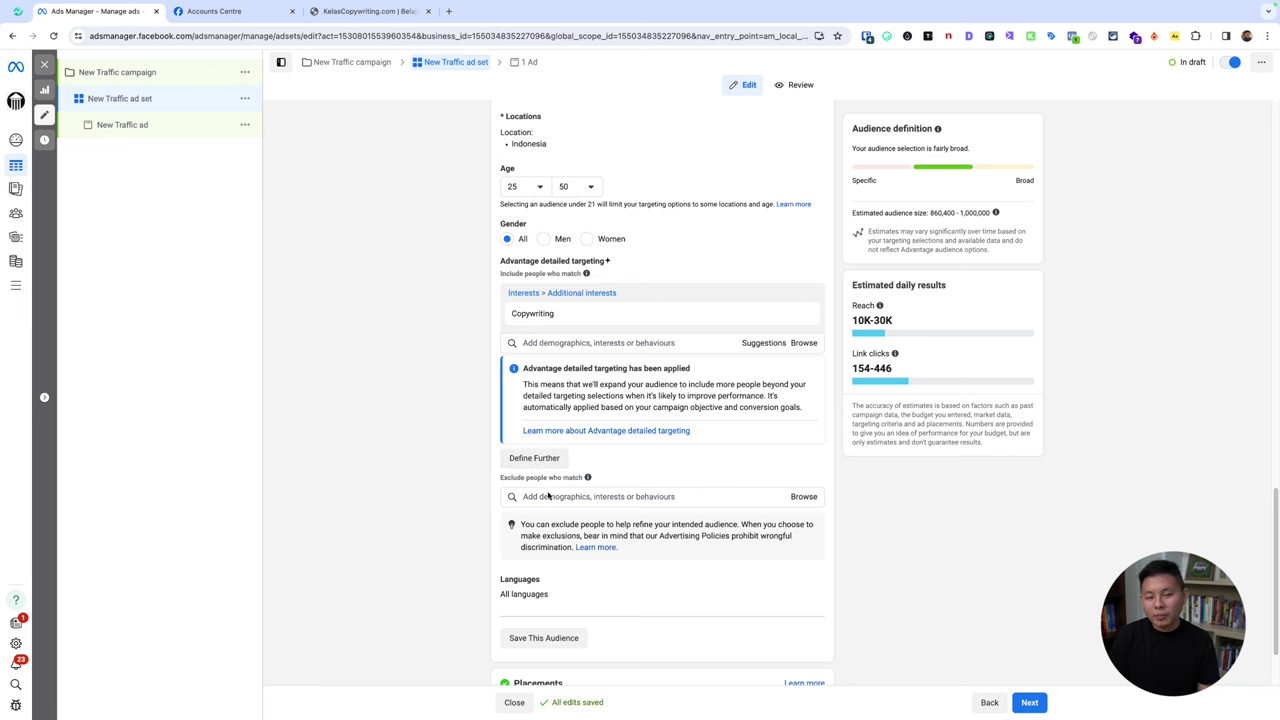
click(558, 499)
text(t)
text(ni)
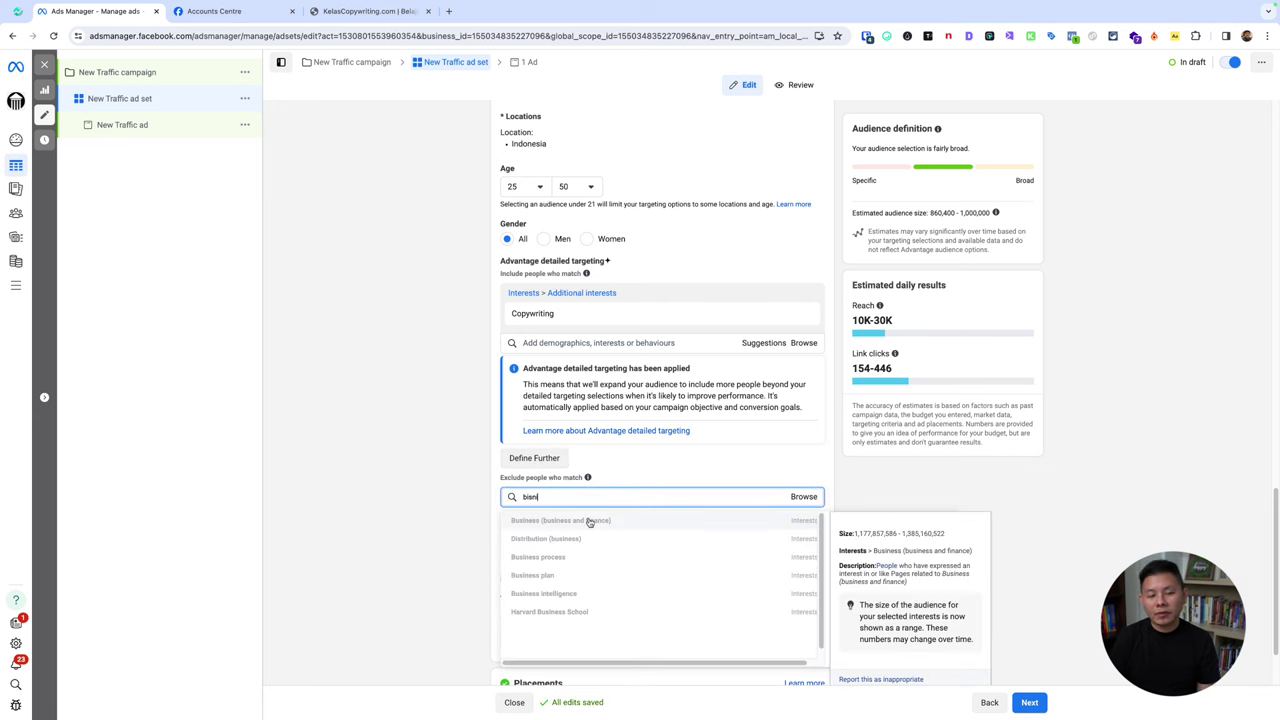
click(589, 521)
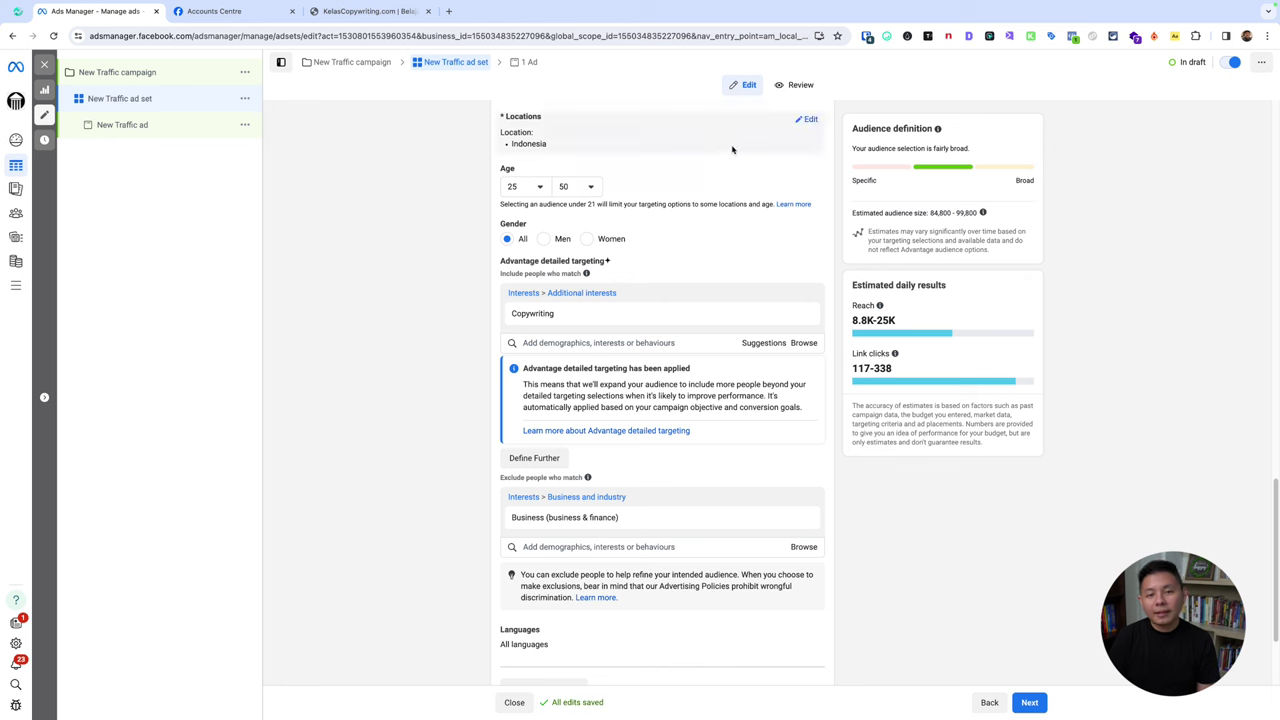
- Draw a large annotation circle beside the targeting form and label it "Copywriting" below its centre
key(alt+shift+a)
click(730, 27)
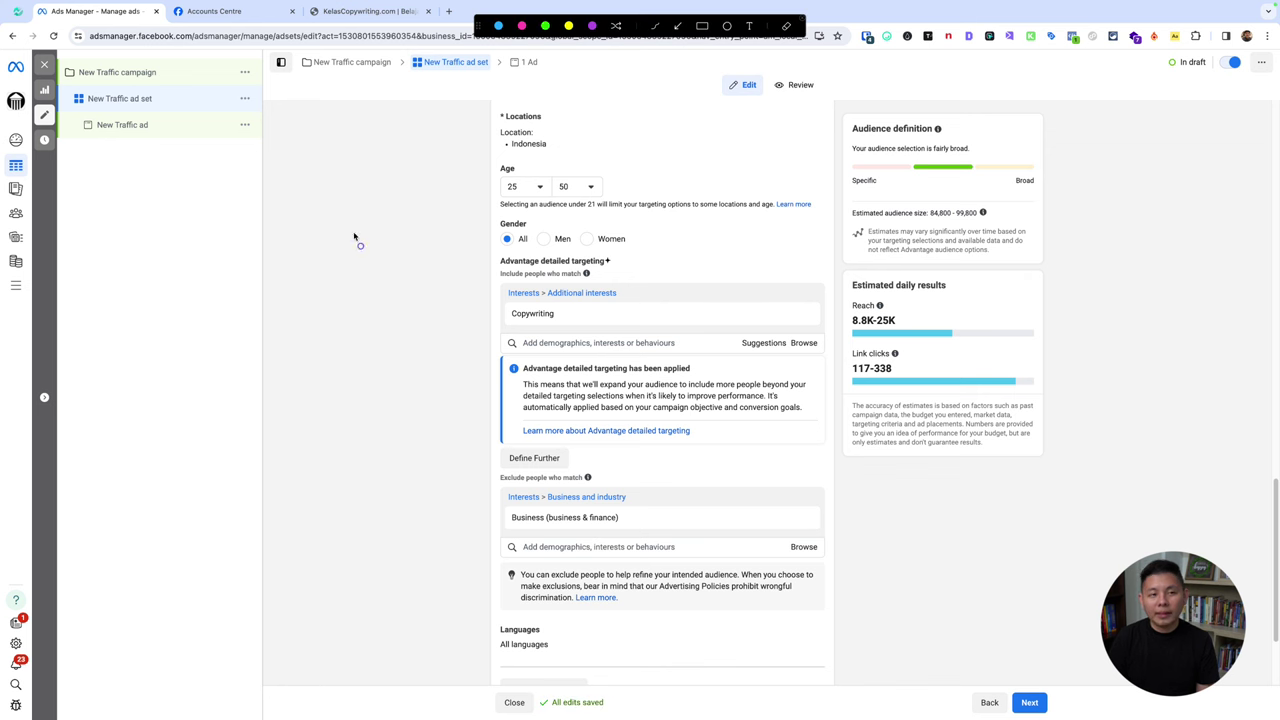
mouse_move(105, 265)
mouse_down()
mouse_move(249, 429)
mouse_move(410, 543)
mouse_up()
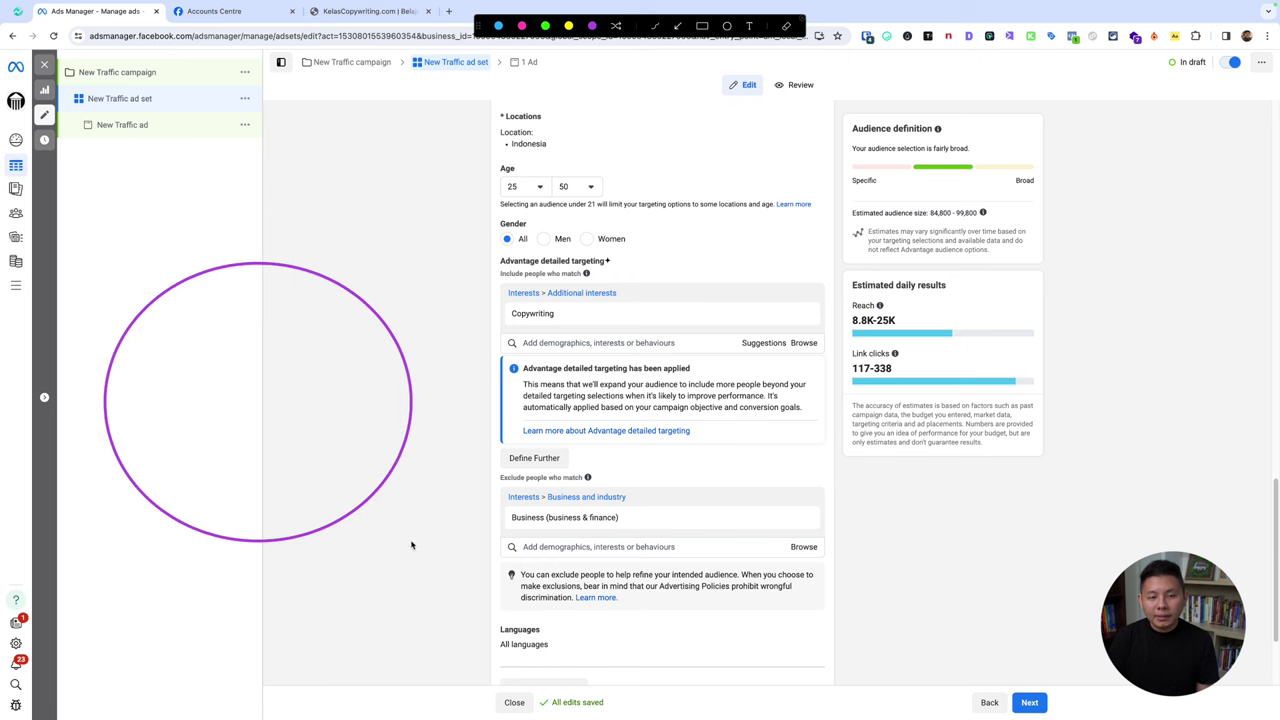
click(746, 27)
click(151, 425)
text(Copywriting)
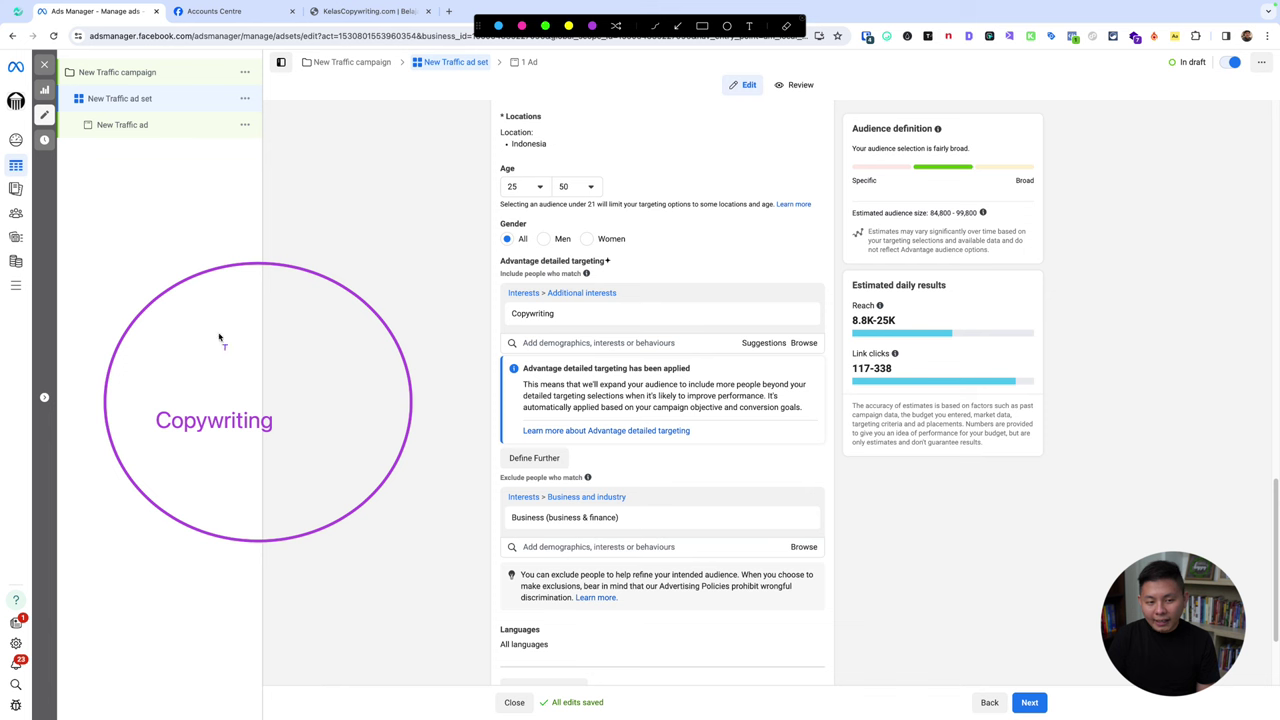
- Draw a small circle above the label inside the large Copywriting circle and label it "bisnis"
click(160, 315)
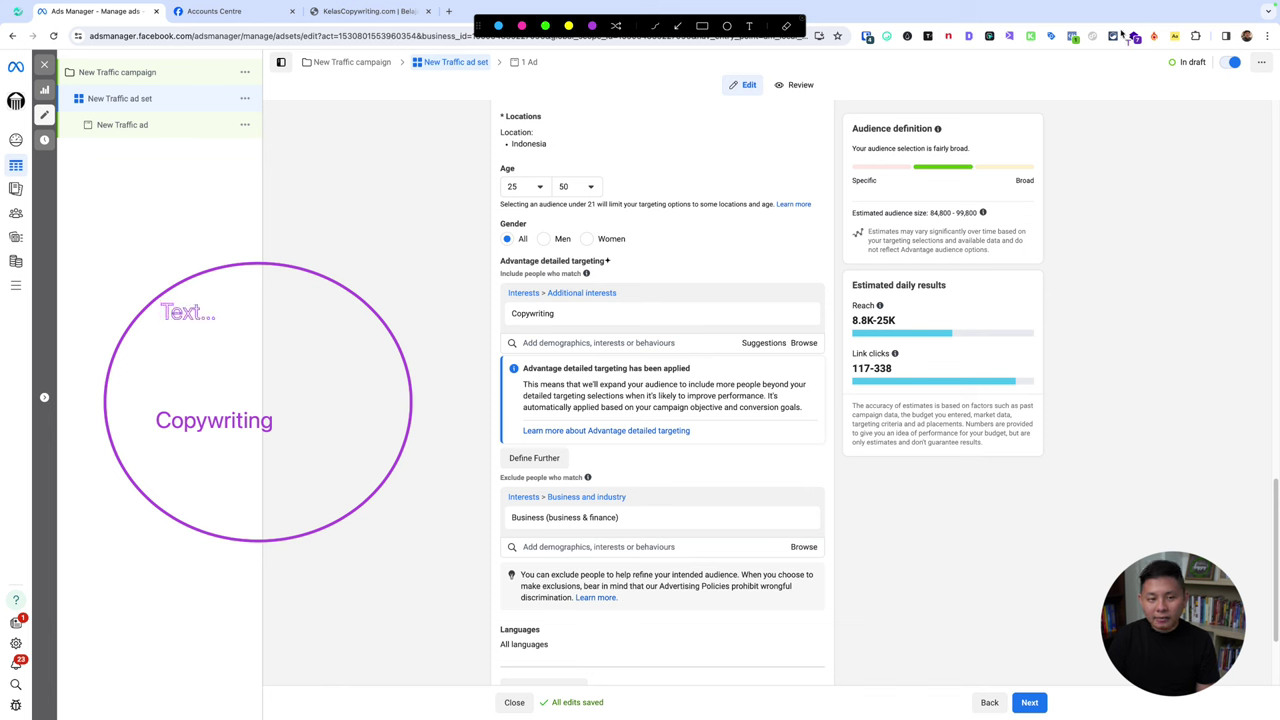
key(Escape)
drag(175, 311, 249, 373)
click(749, 25)
click(197, 340)
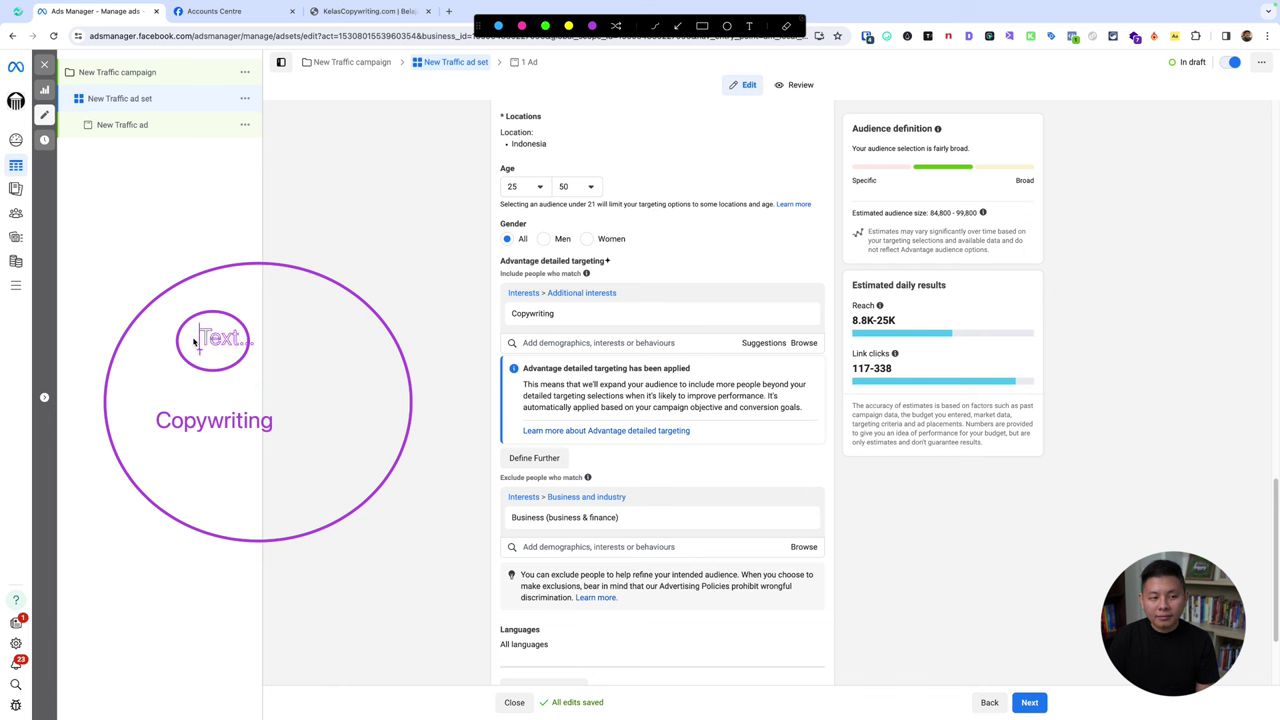
text(bisnis)
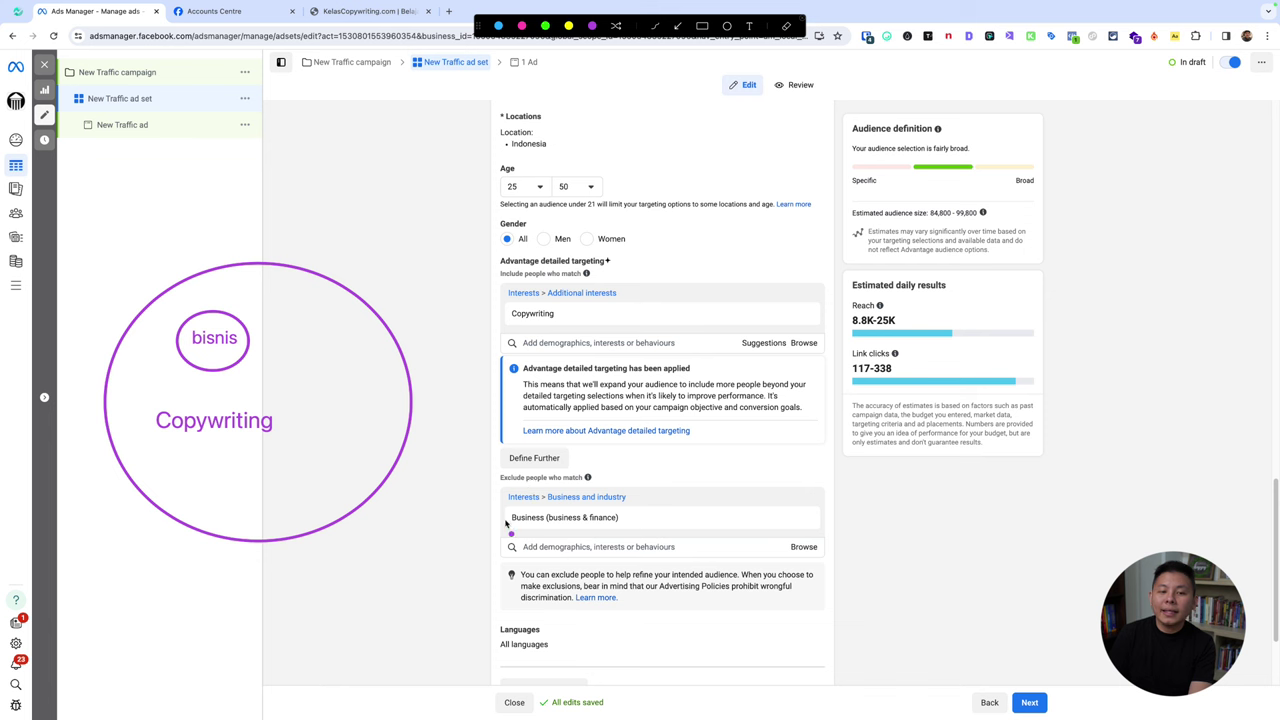
- Mark the excluded interest freehand, cross out the "bisnis" circle and outline the remaining Copywriting area, and clear all annotations
drag(499, 524, 657, 518)
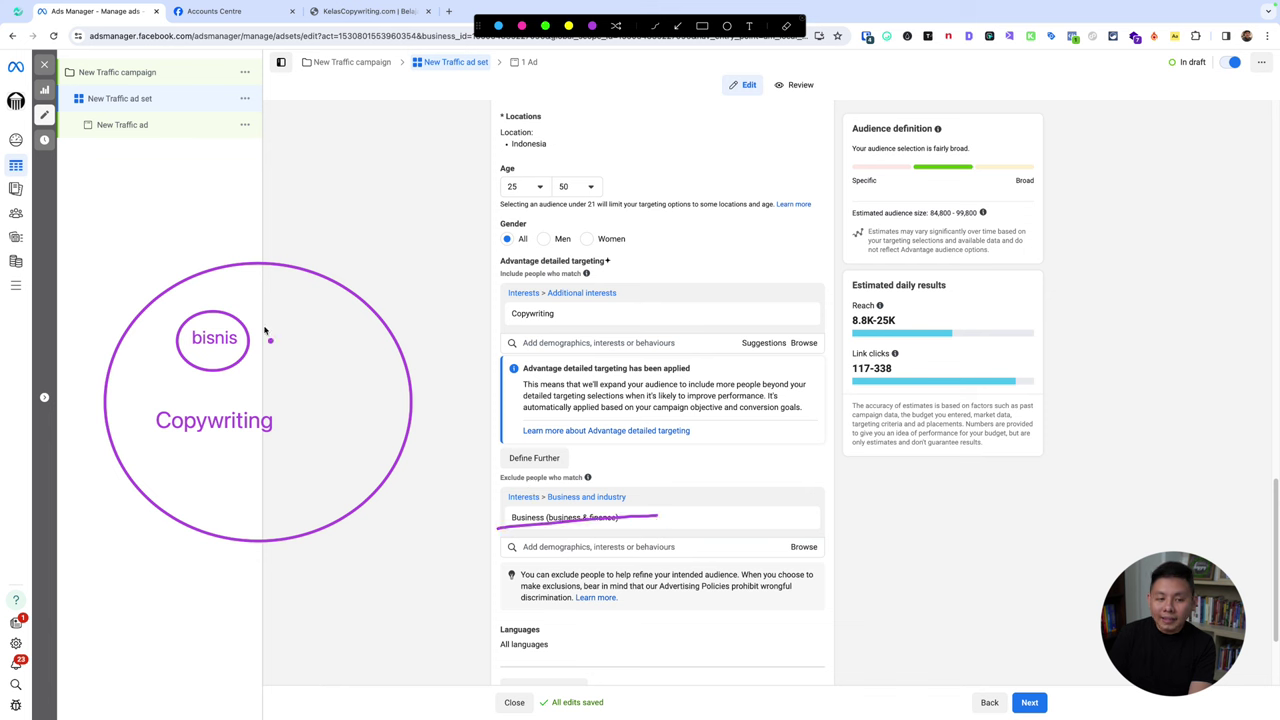
mouse_move(277, 298)
mouse_down()
mouse_move(333, 350)
mouse_move(266, 466)
mouse_move(151, 376)
mouse_up()
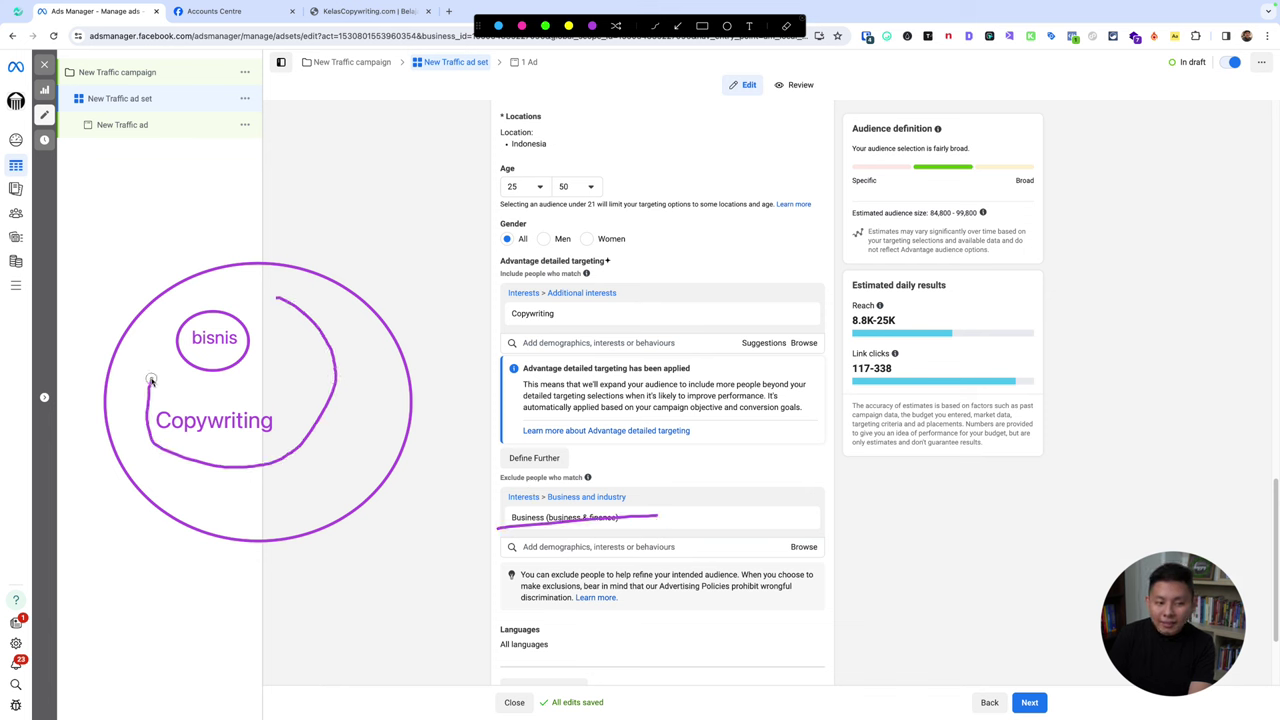
mouse_move(226, 325)
mouse_down()
mouse_move(196, 347)
mouse_move(246, 368)
mouse_up()
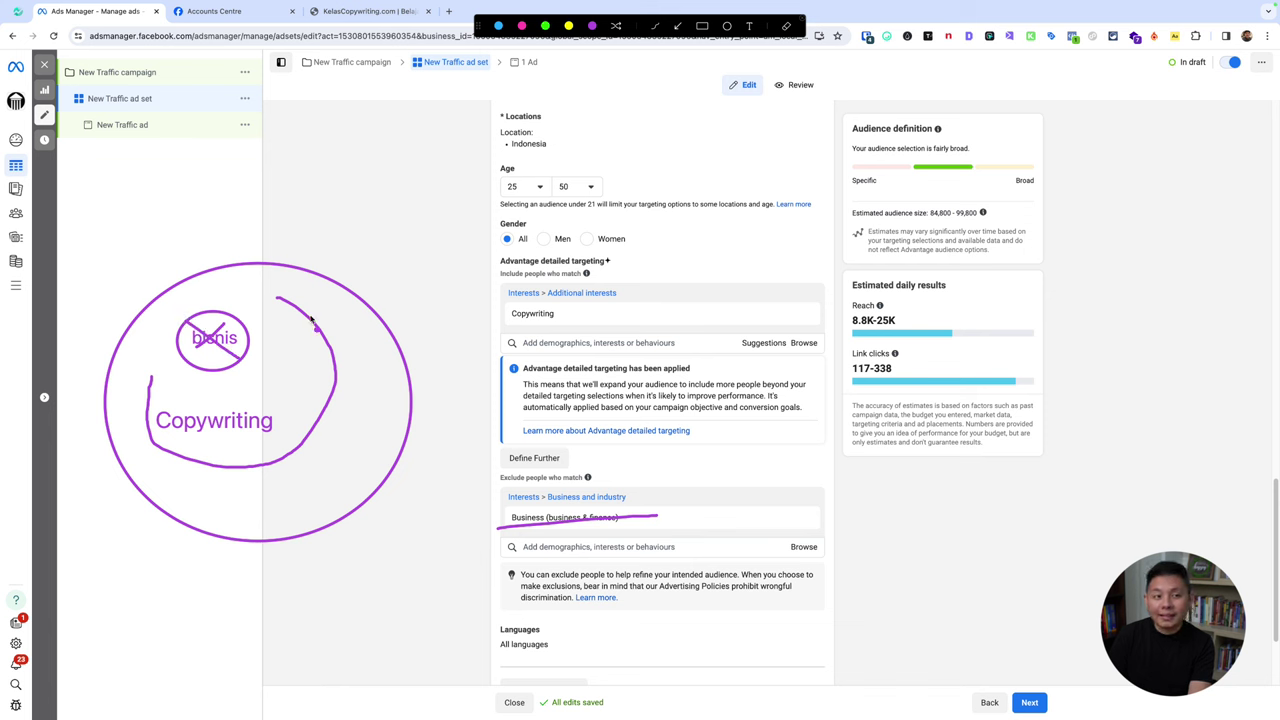
mouse_move(290, 287)
mouse_down()
mouse_move(345, 318)
mouse_move(347, 427)
mouse_move(302, 490)
mouse_move(216, 480)
mouse_move(138, 388)
mouse_move(137, 318)
mouse_move(222, 296)
mouse_move(366, 383)
mouse_move(365, 436)
mouse_up()
click(174, 298)
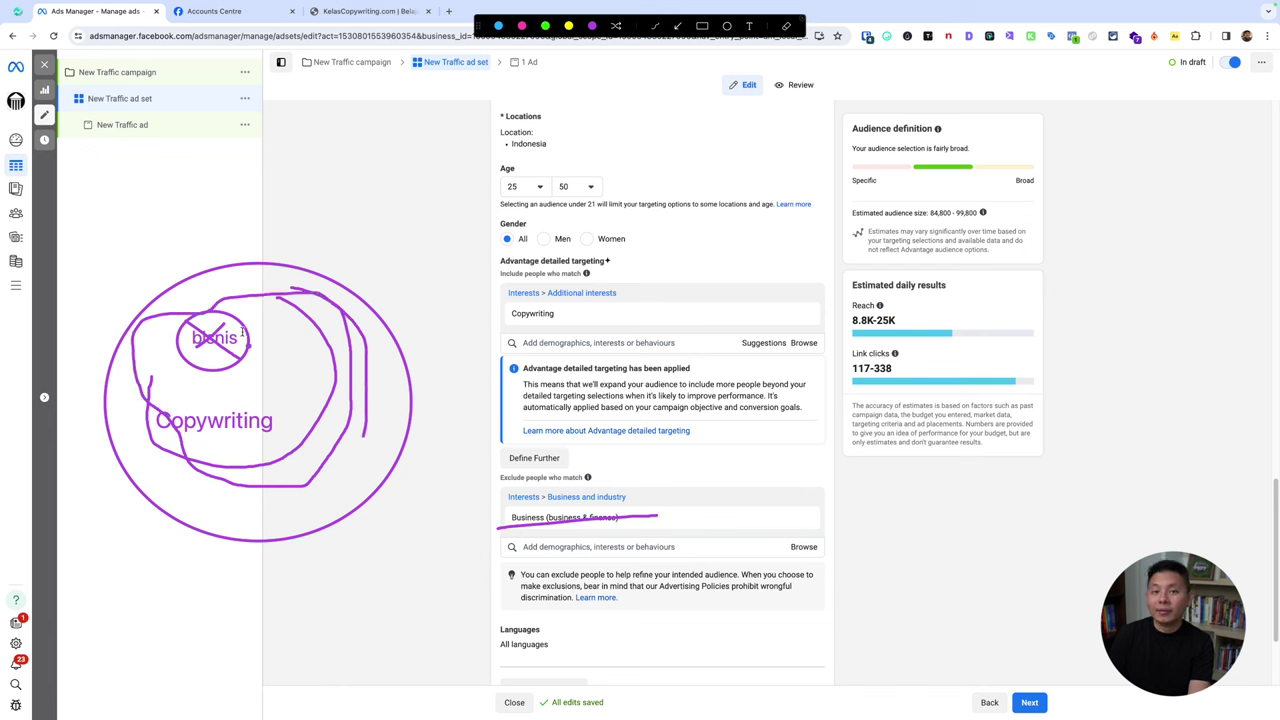
mouse_move(480, 300)
mouse_down()
mouse_move(458, 294)
mouse_move(834, 506)
mouse_move(452, 268)
mouse_move(381, 272)
mouse_move(372, 392)
mouse_move(366, 364)
mouse_move(403, 372)
mouse_up()
click(754, 333)
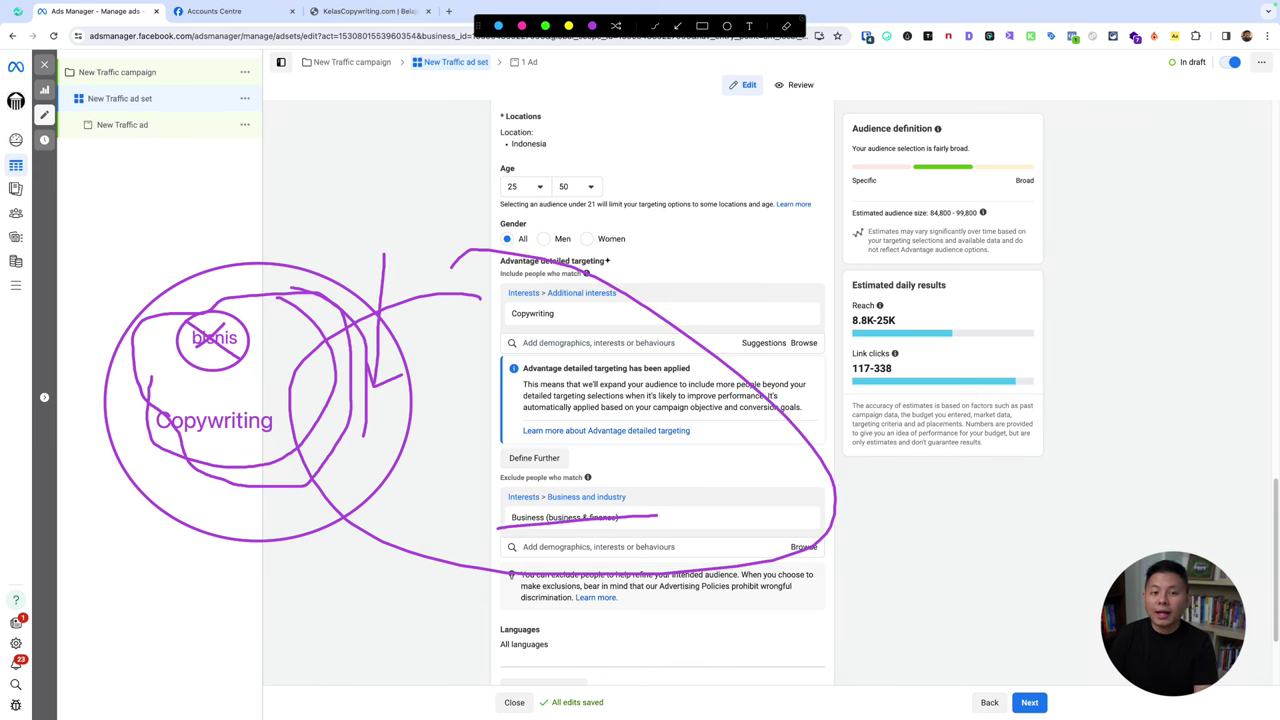
key(Escape)
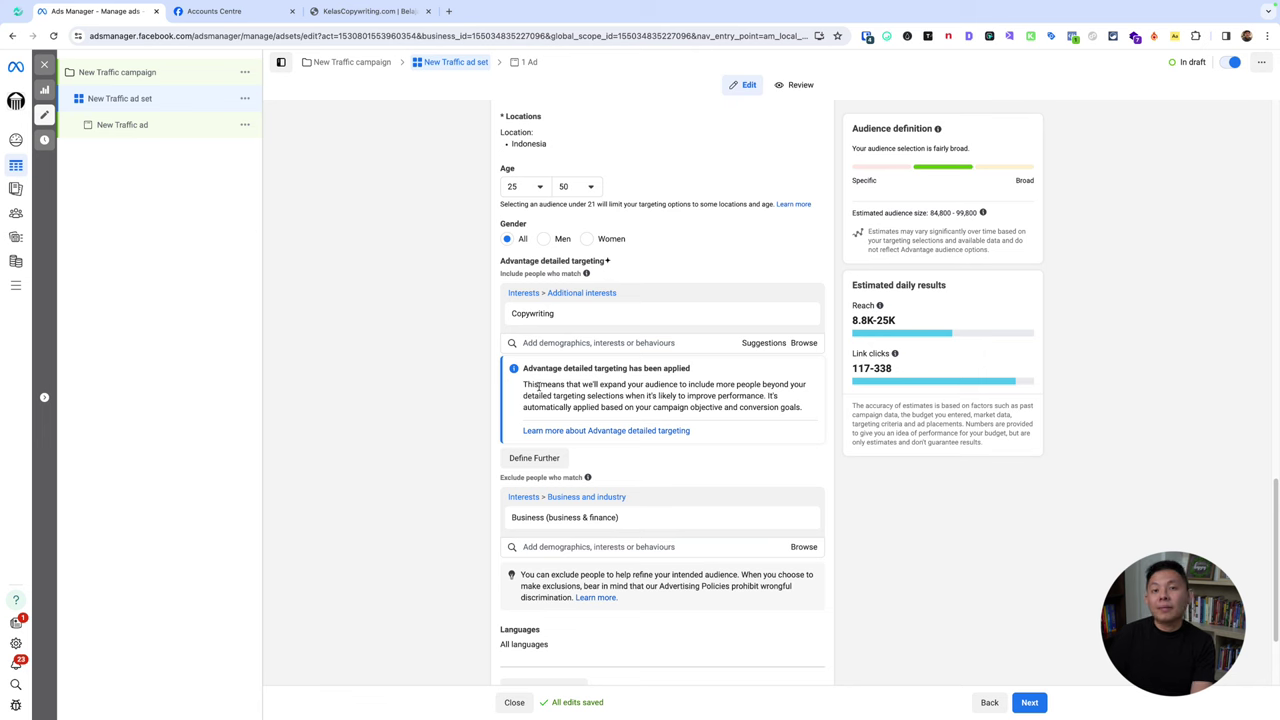
- Copy the web address of the Accounts Centre ad preferences page and paste it over the page as a text annotation
click(247, 12)
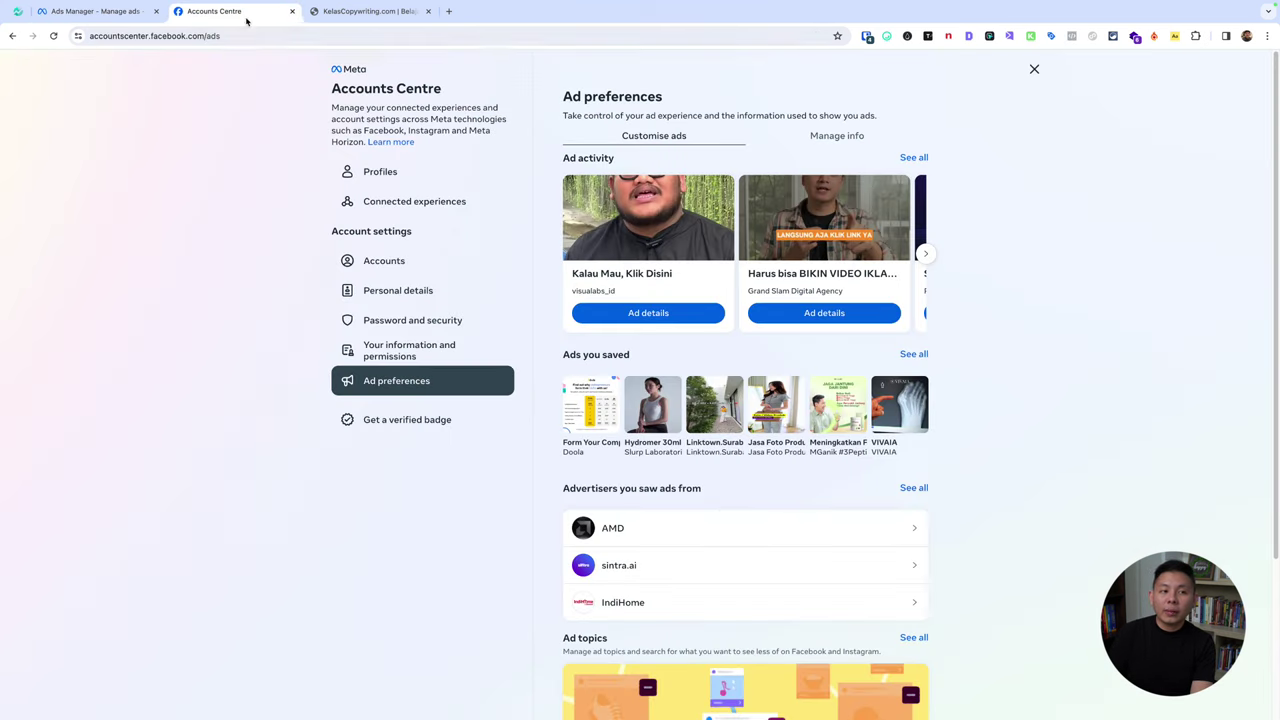
click(262, 34)
key(super+c)
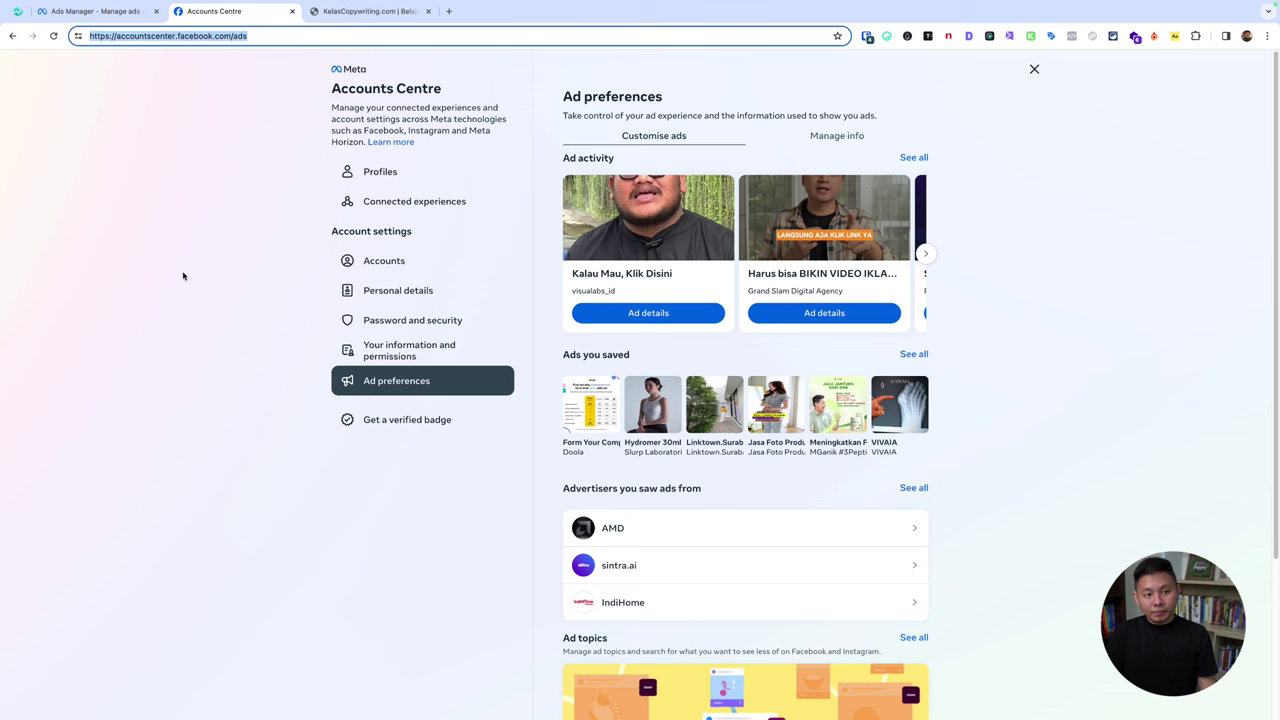
key(super+shift+a)
click(749, 26)
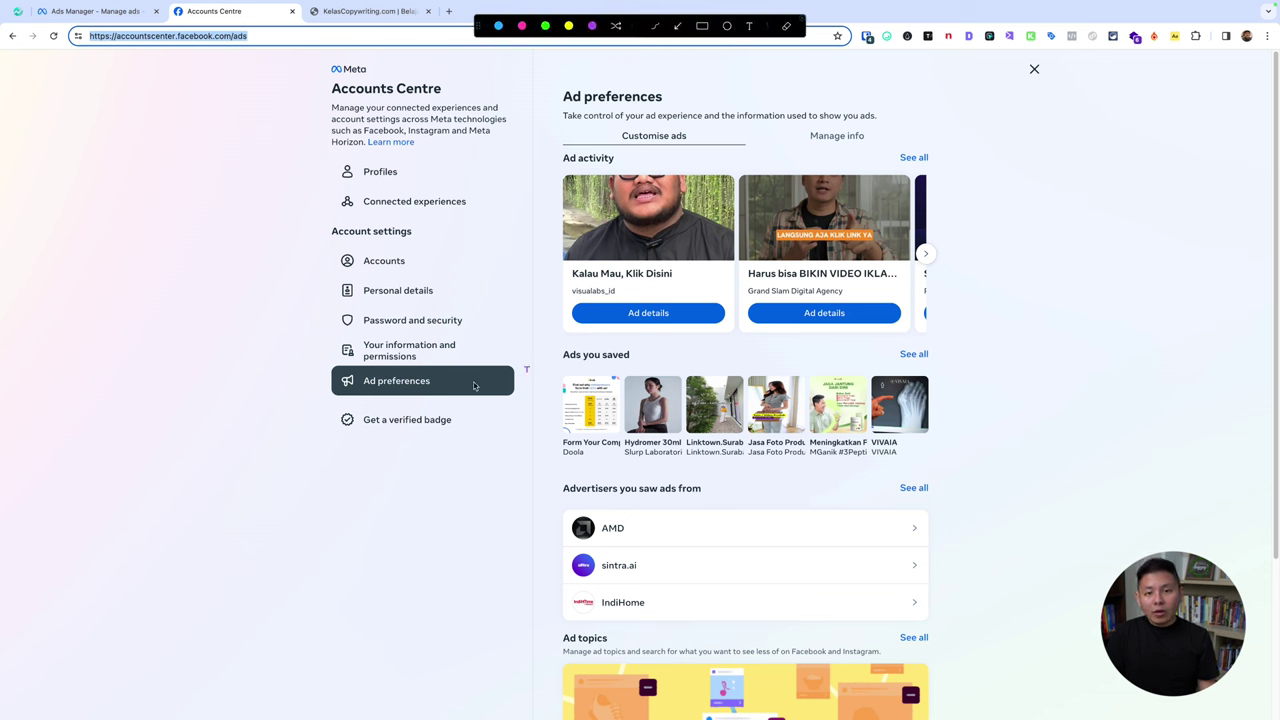
click(284, 472)
key(super+v)
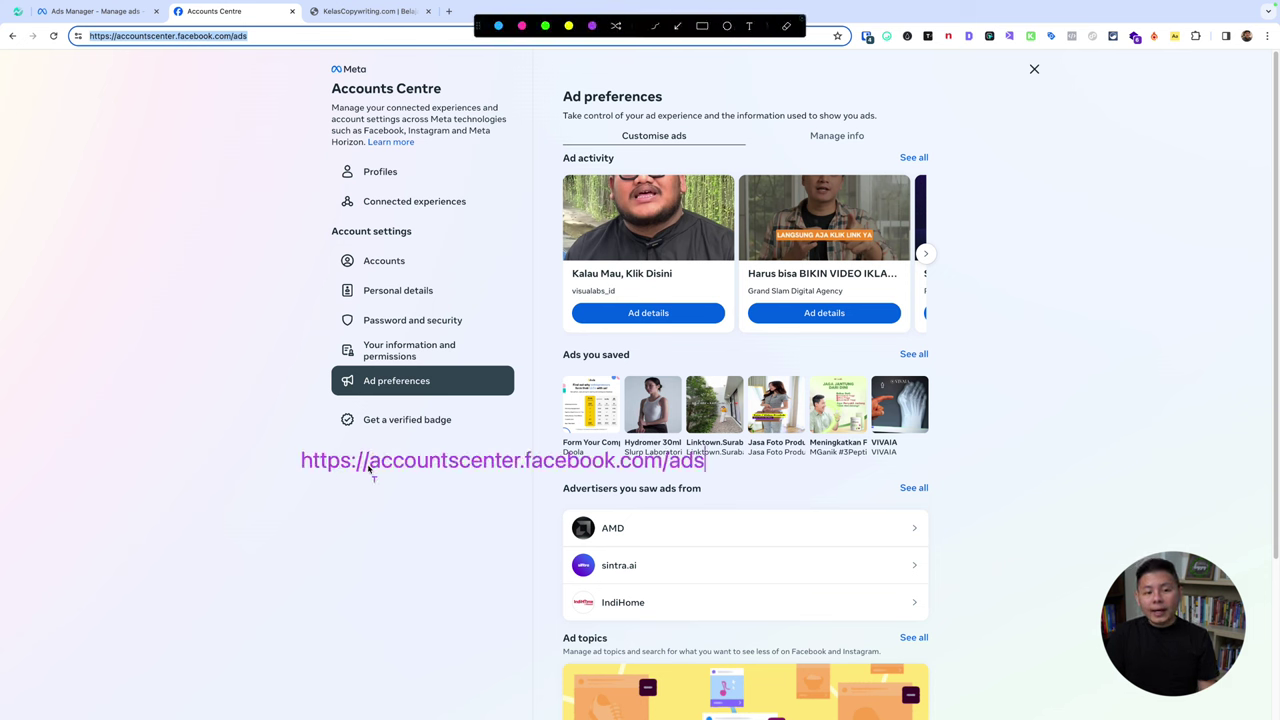
- Enlarge the web address annotation on the ad preferences page and clear it
double_click(448, 460)
key(super+equal)
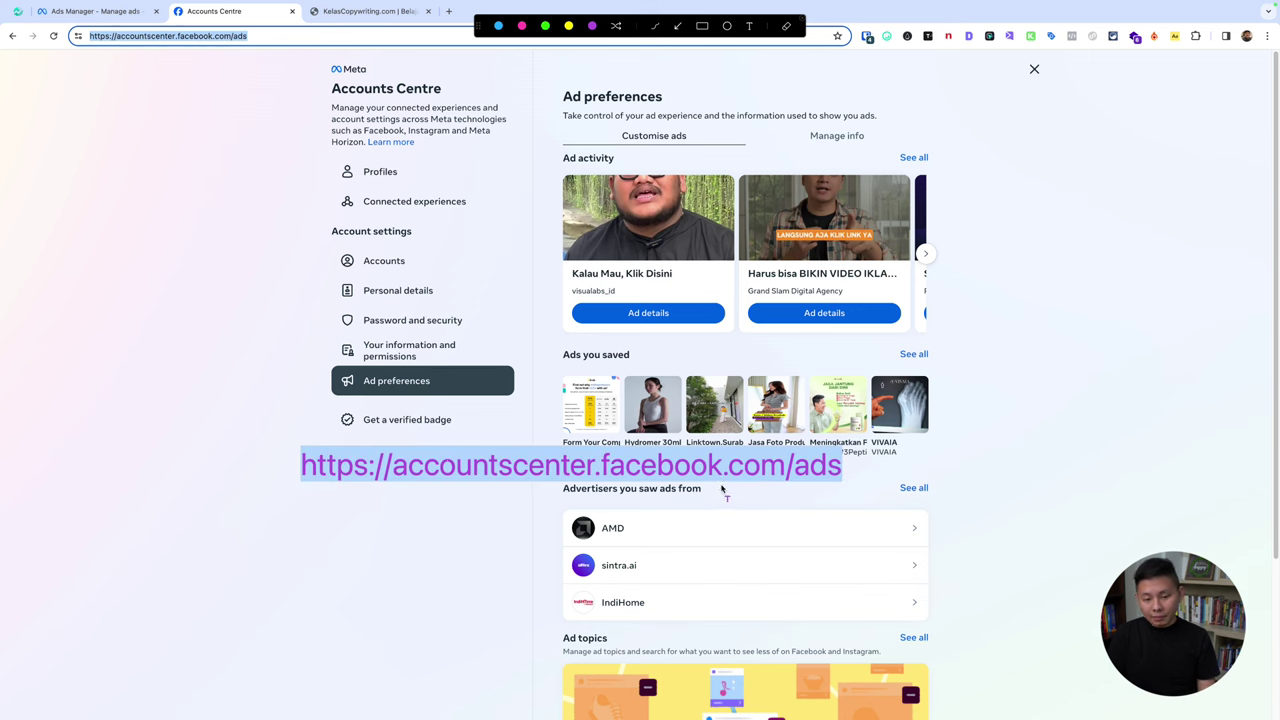
key(Escape)
- Open the full list of ad topics in the ad preferences and look through the topics advertisers can use
scroll(1008, 488, down, 3)
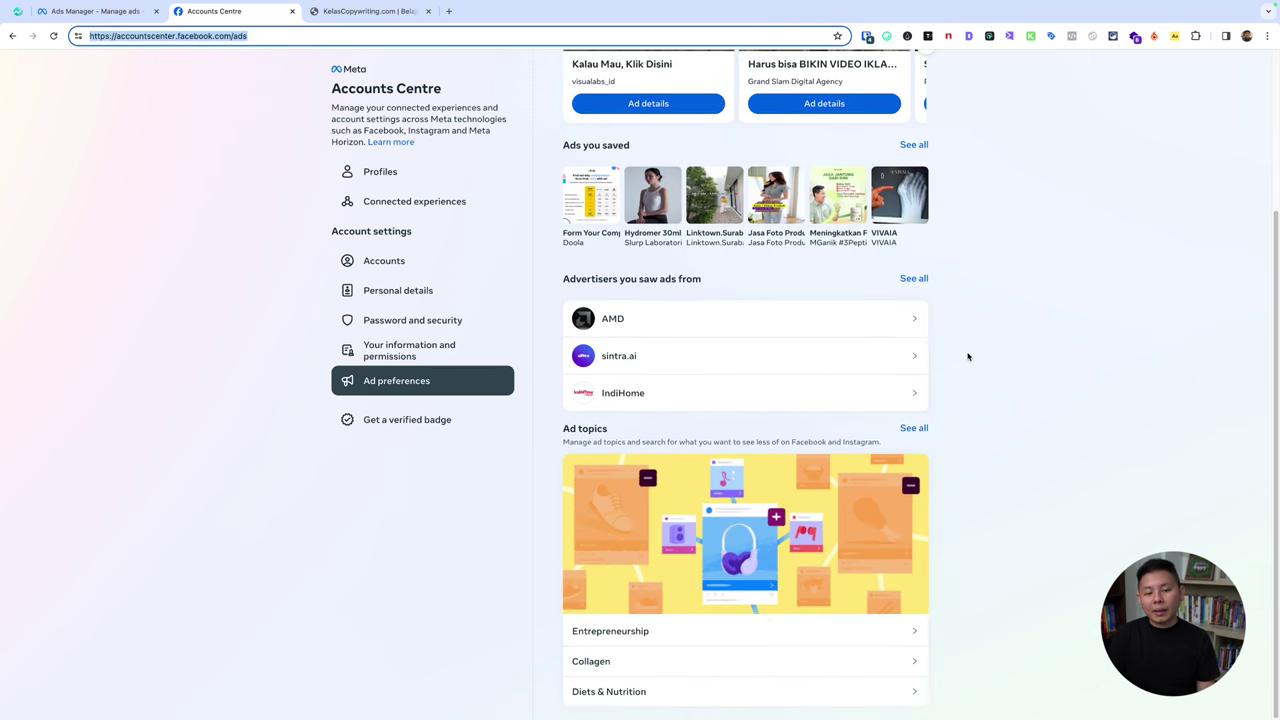
click(912, 428)
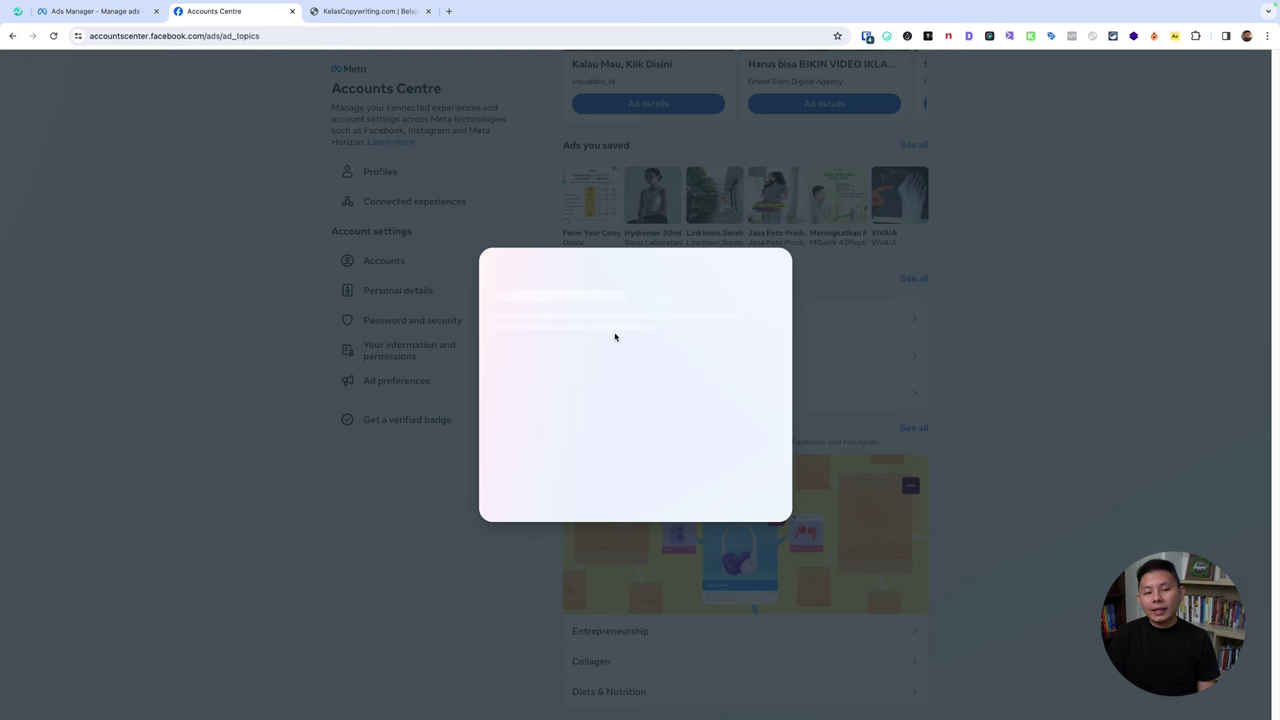
key(super+a)
click(663, 462)
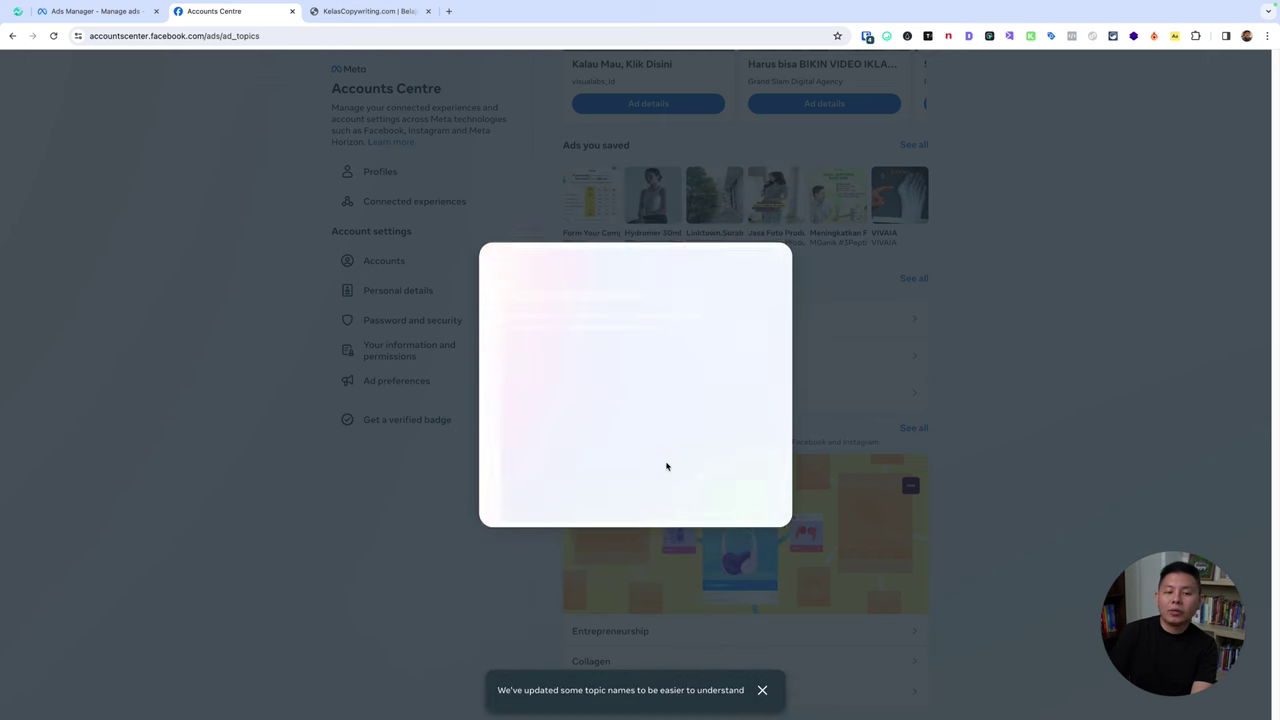
scroll(657, 486, down, 3)
scroll(650, 400, down, 7)
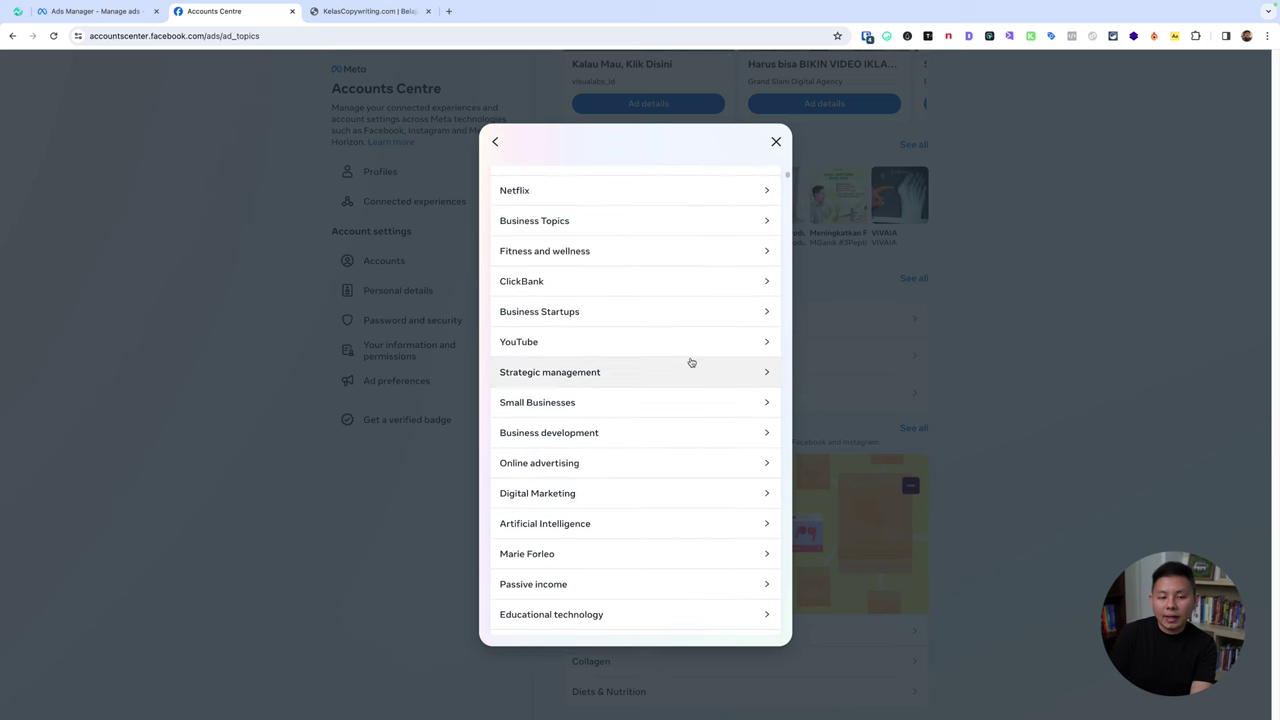
scroll(689, 363, down, 7)
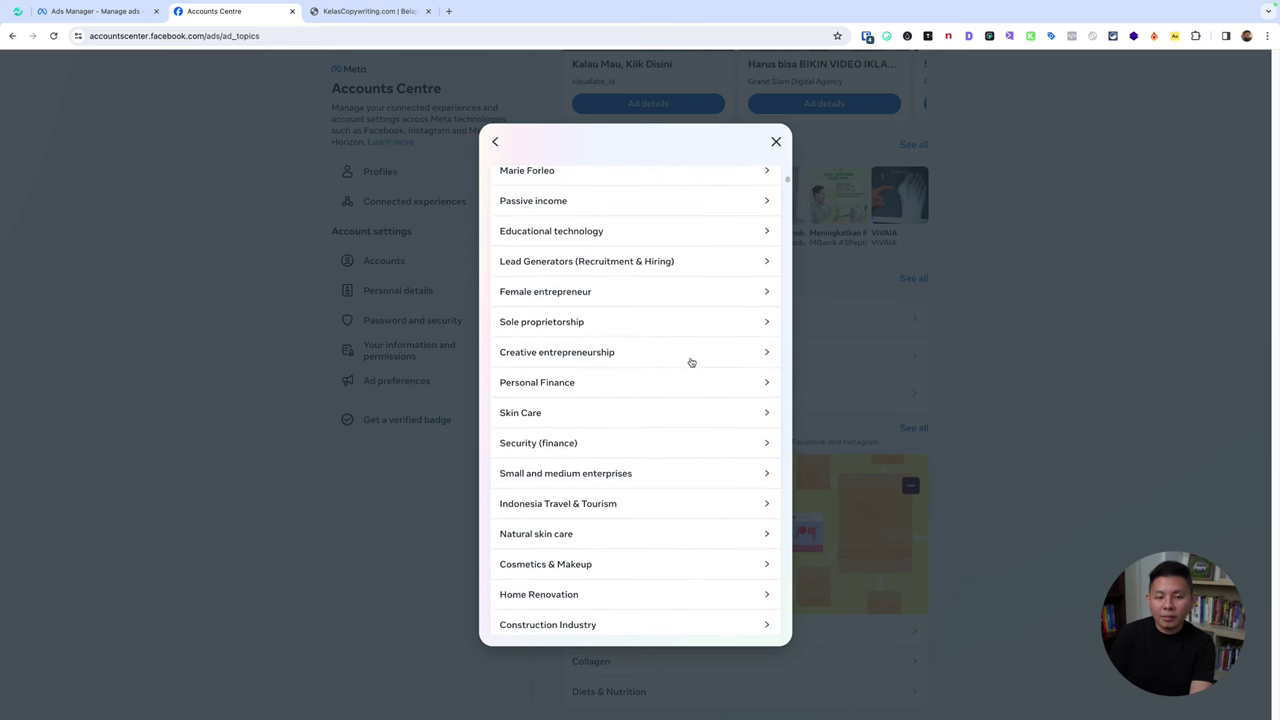
scroll(670, 445, down, 4)
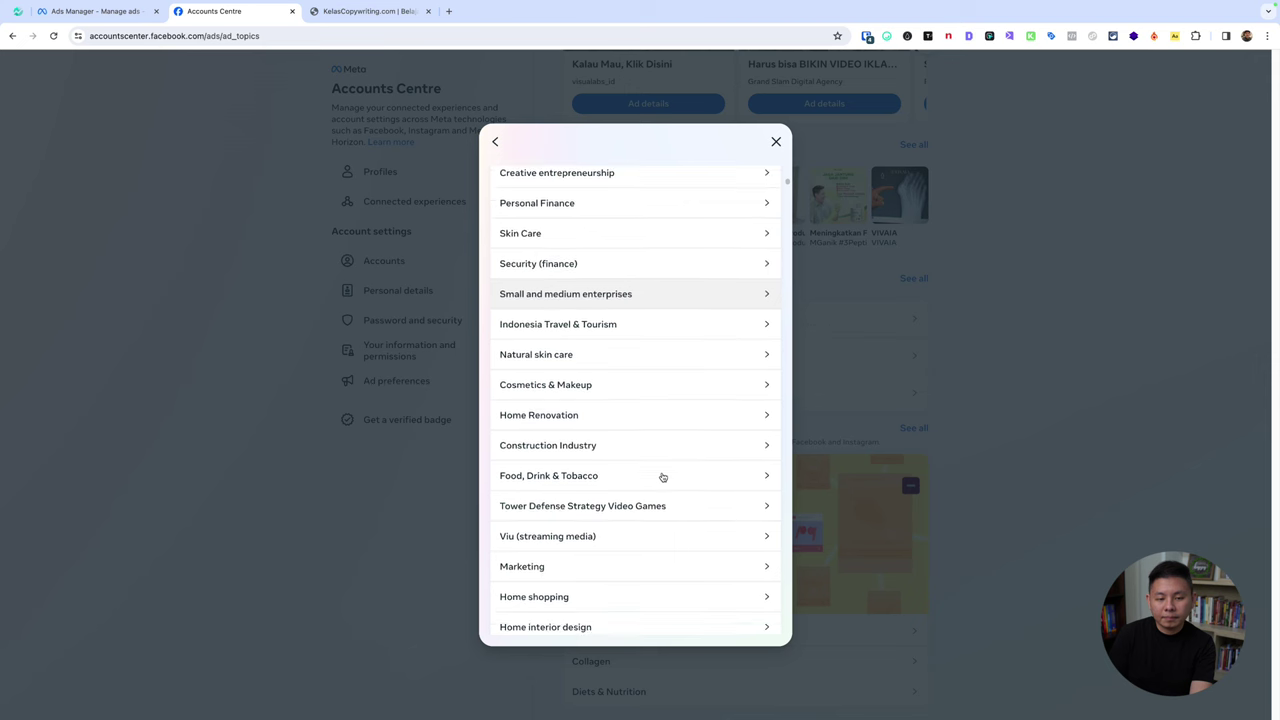
scroll(660, 477, down, 3)
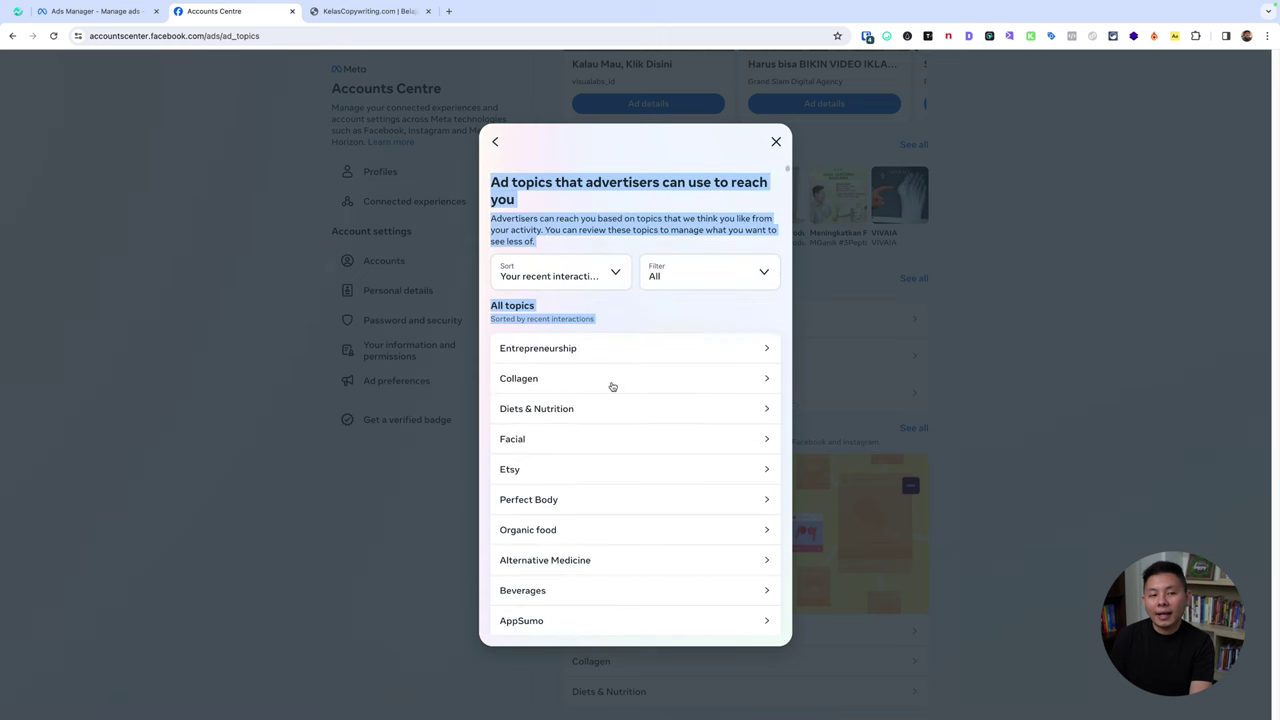
- Highlight the heading "Ad topics that advertisers can use to reach you" and review the topics listed beneath it
triple_click(541, 182)
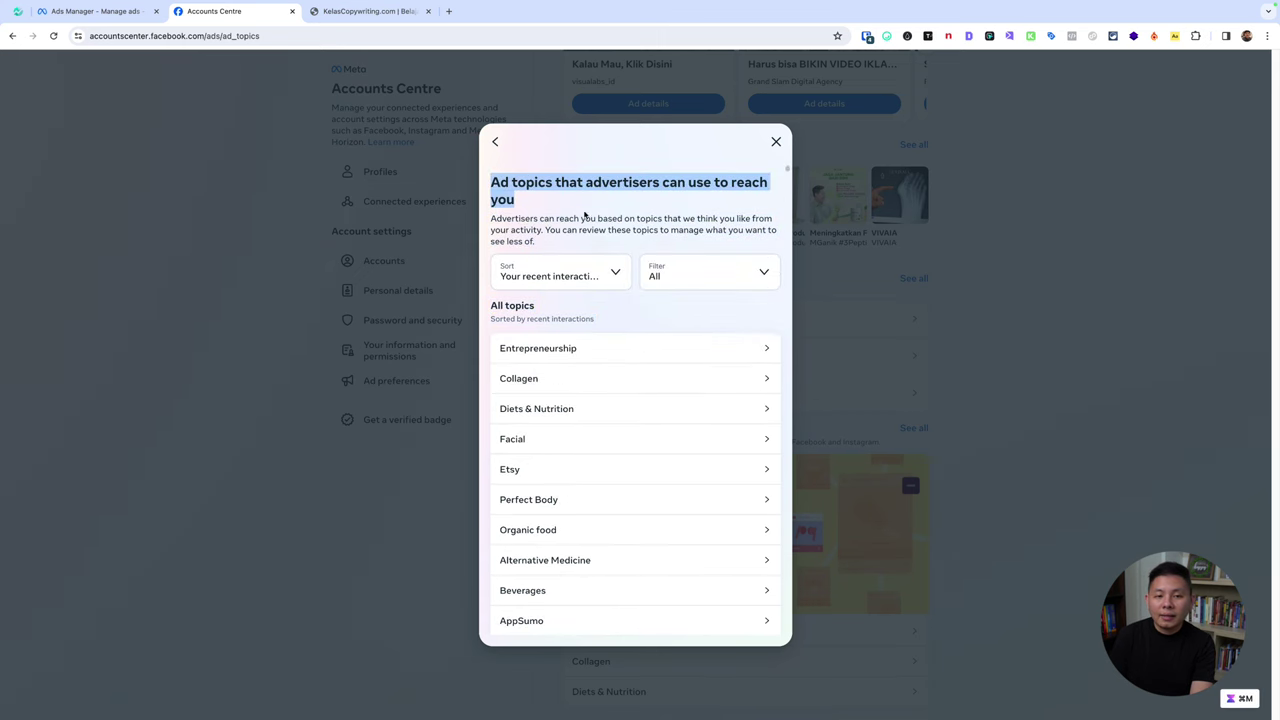
click(712, 320)
scroll(712, 321, down, 10)
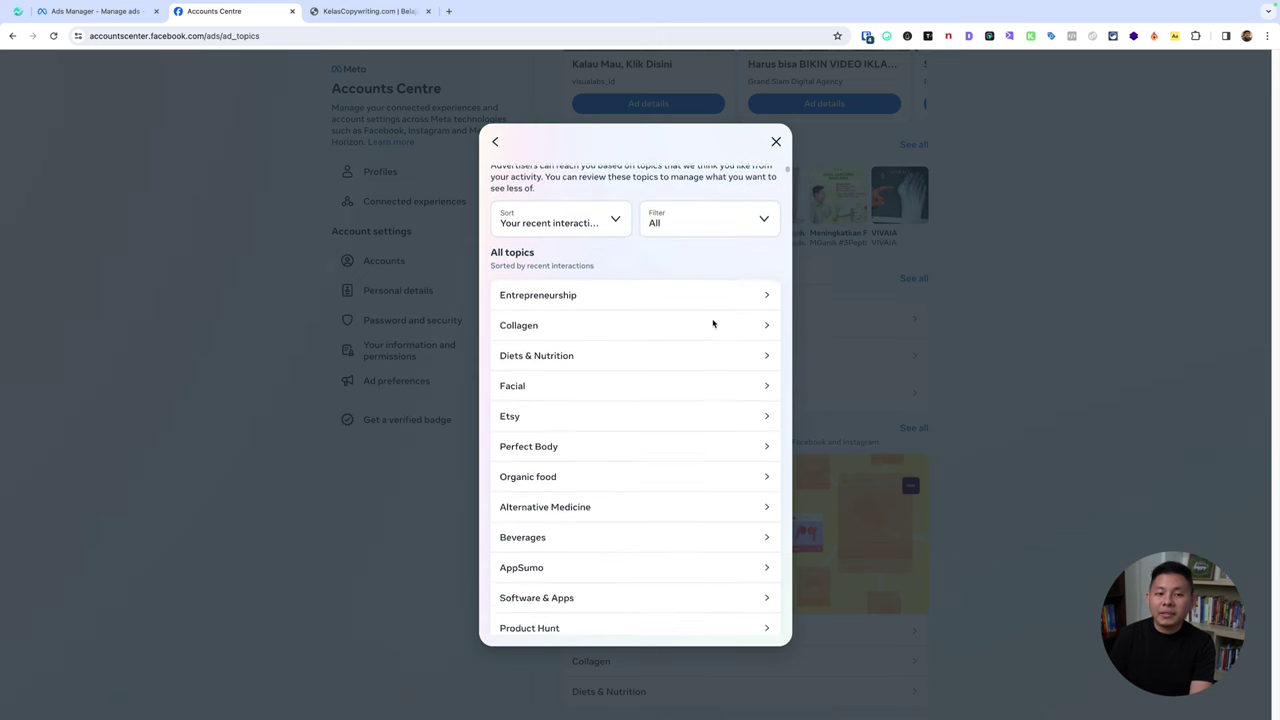
scroll(713, 323, down, 2)
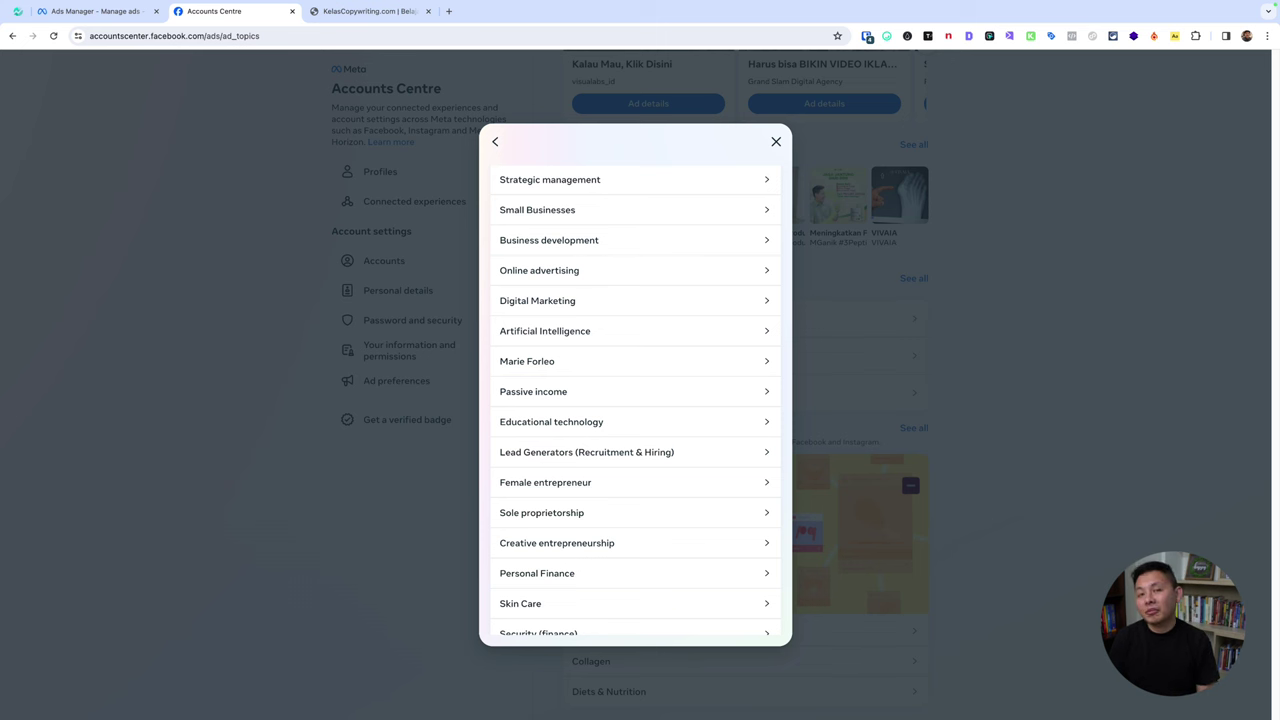
- Switch to Ads Manager, change the New Traffic campaign's objective to Leads and accept the settings change
click(100, 11)
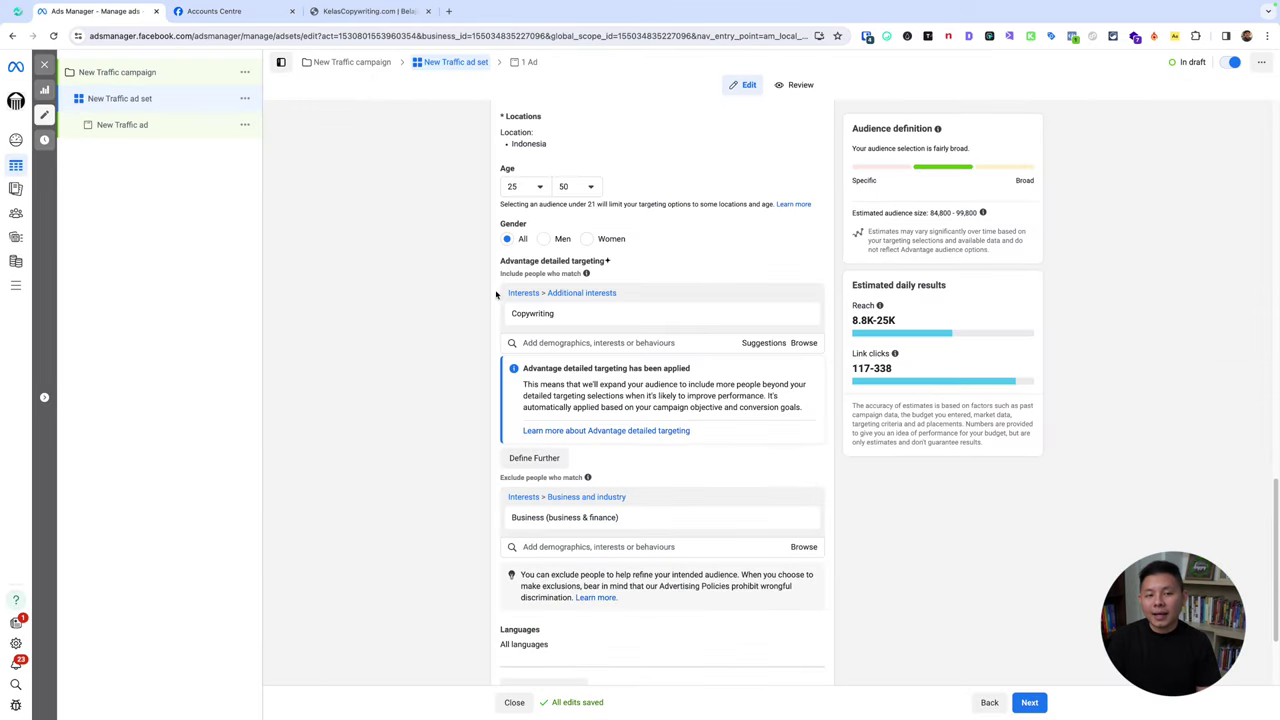
scroll(498, 314, up, 15)
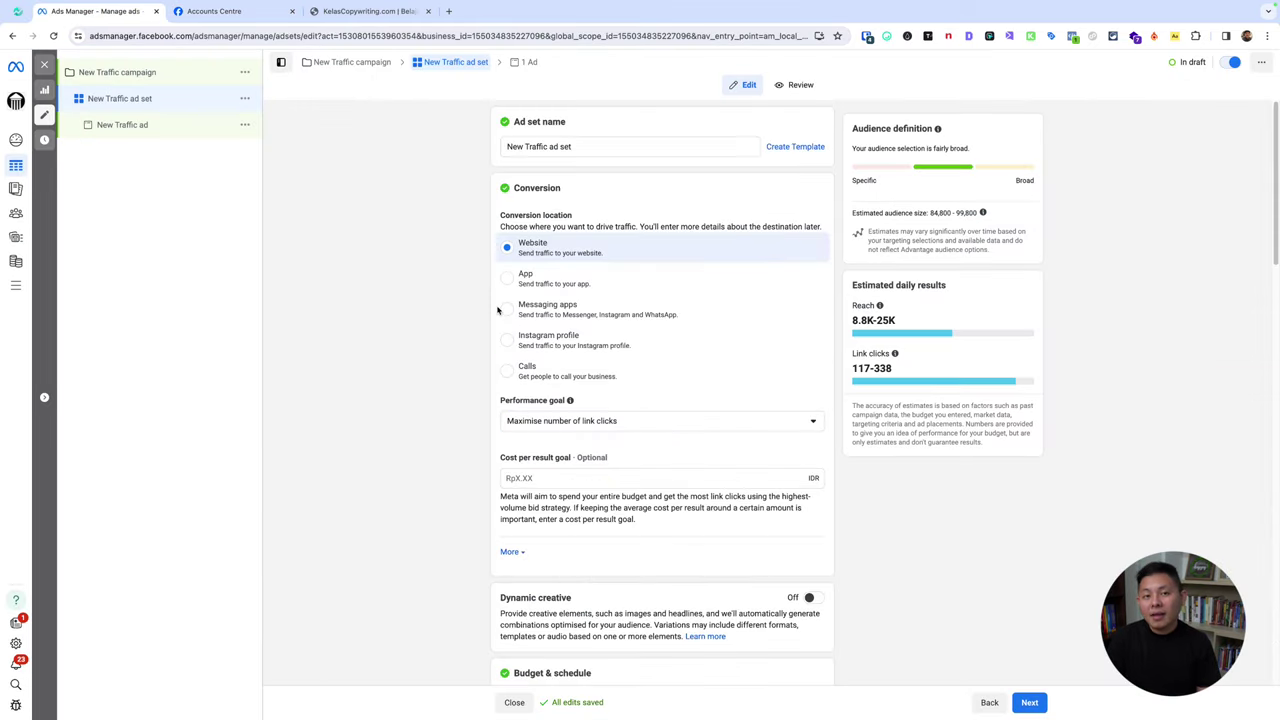
click(110, 73)
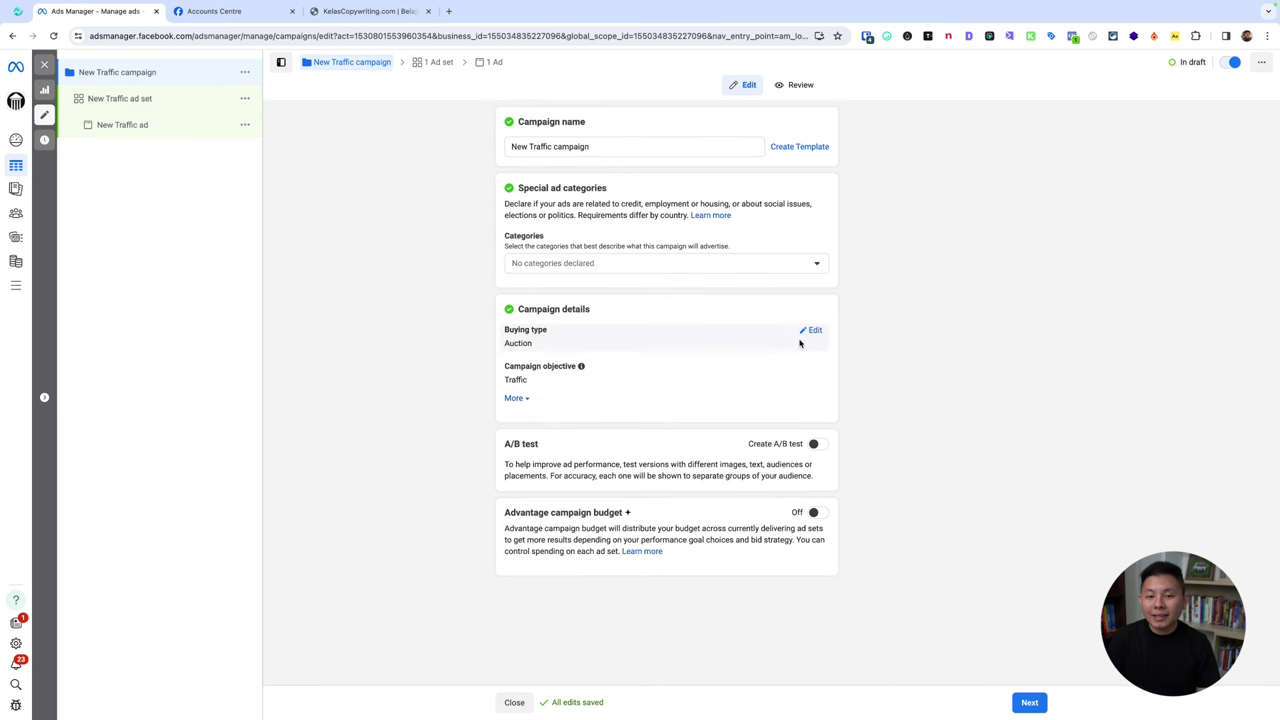
click(816, 368)
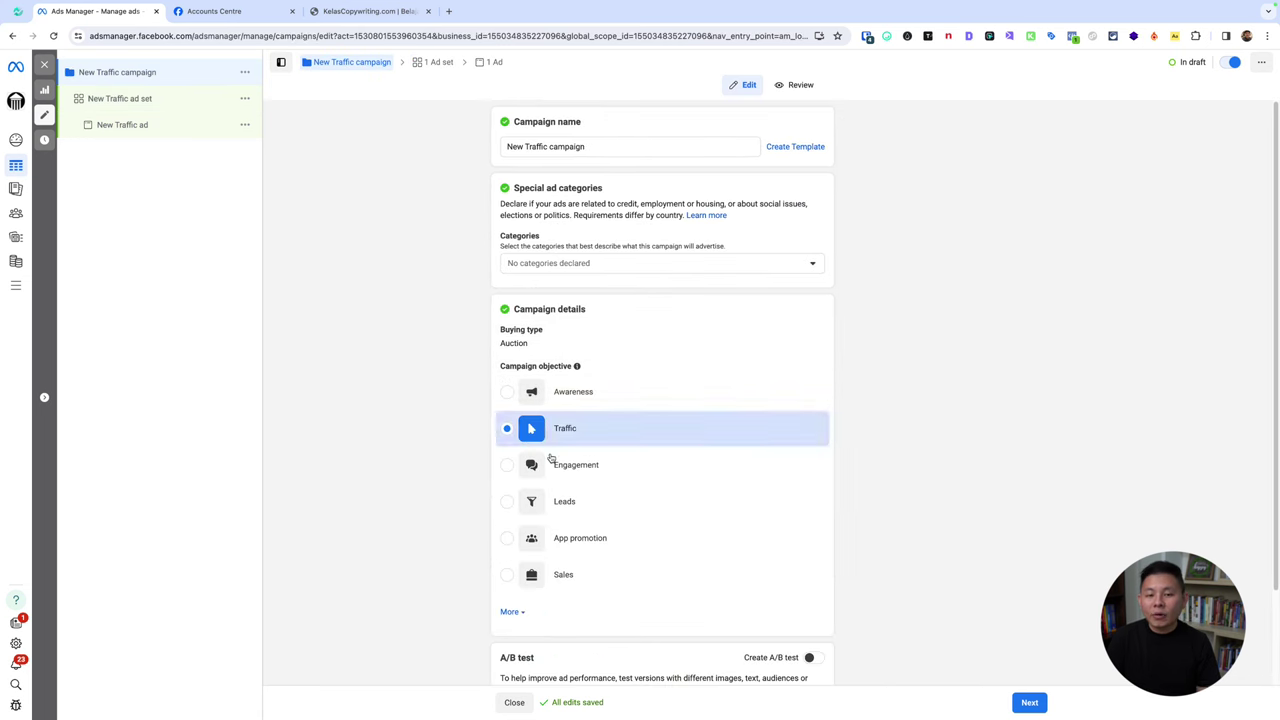
click(566, 498)
click(772, 332)
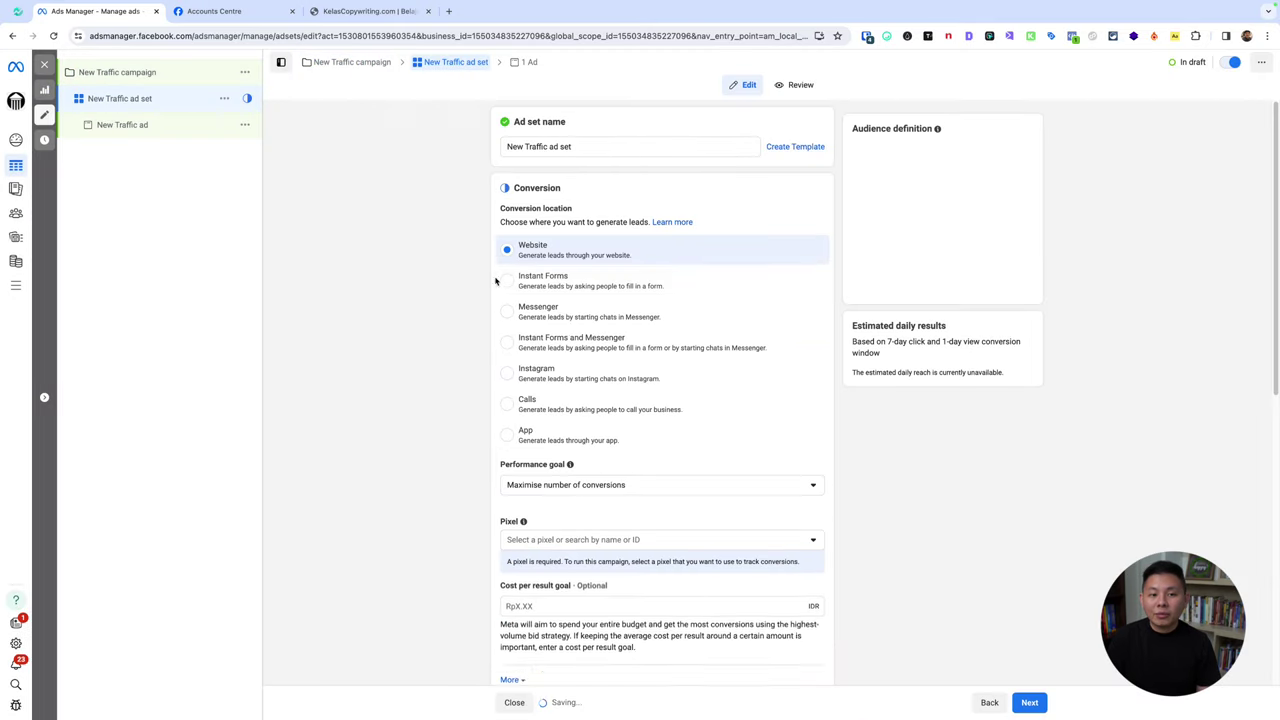
click(631, 539)
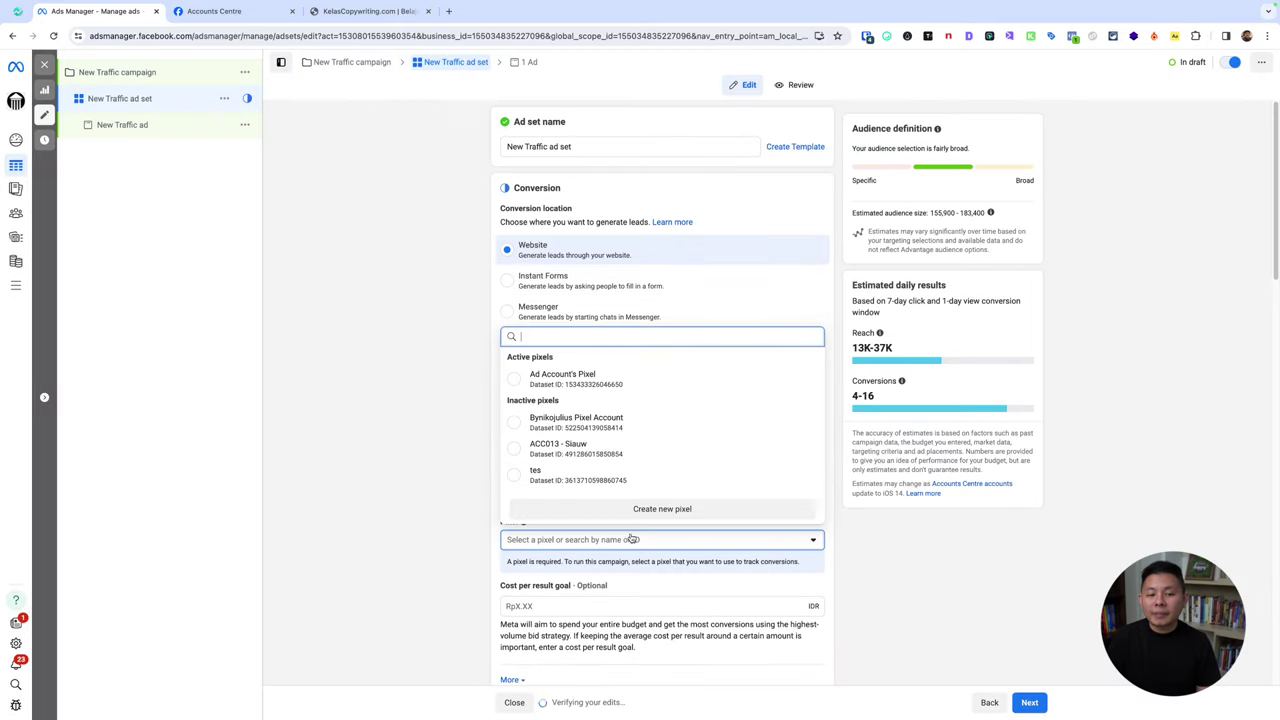
click(552, 383)
scroll(616, 607, down, 1)
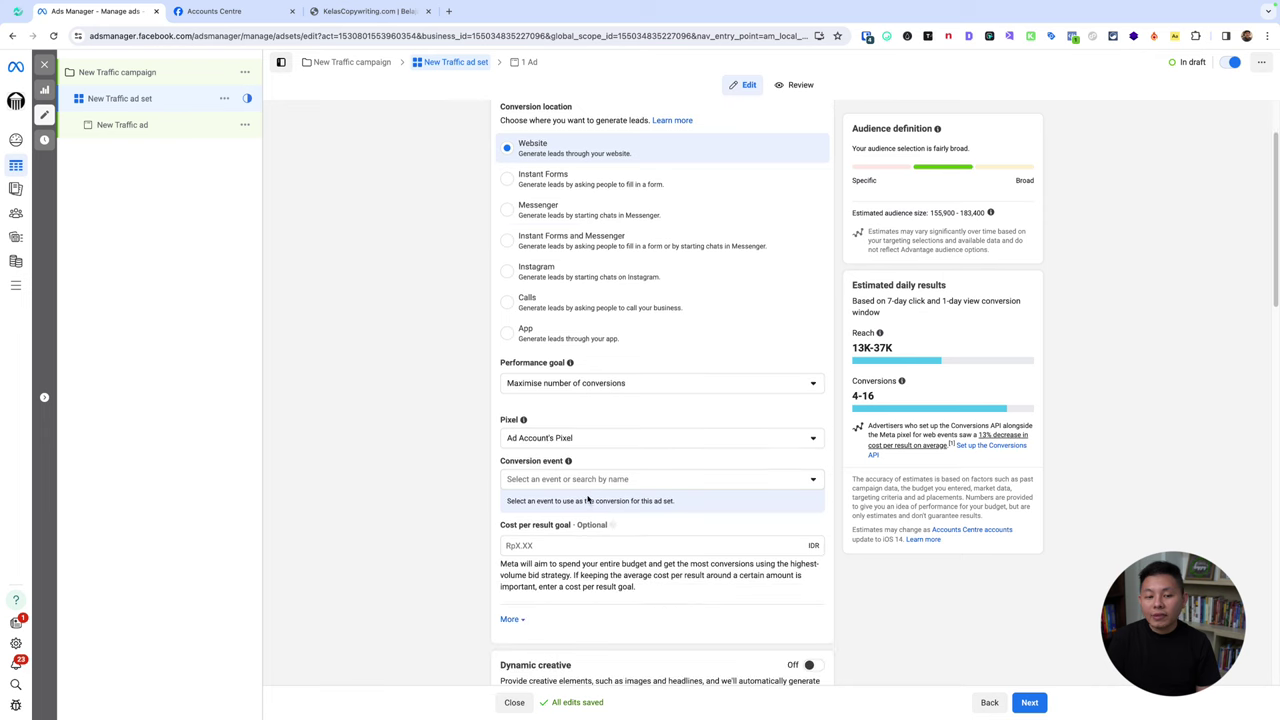
click(586, 481)
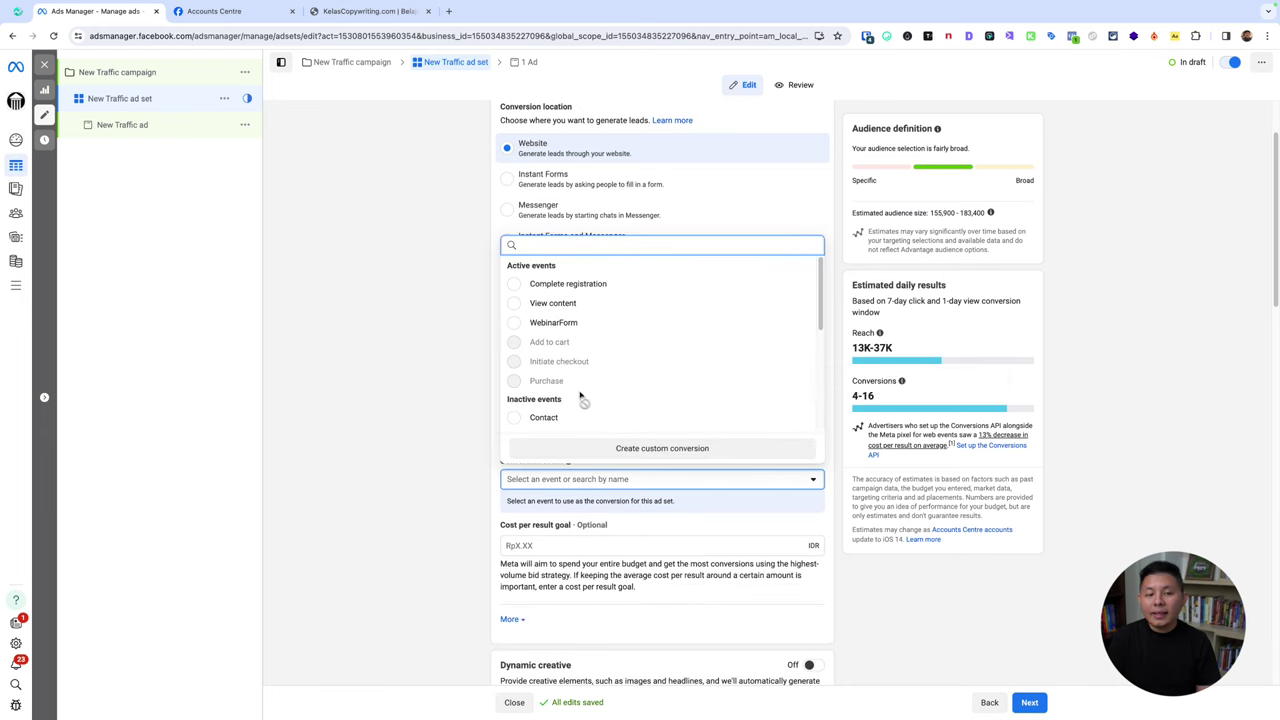
click(410, 239)
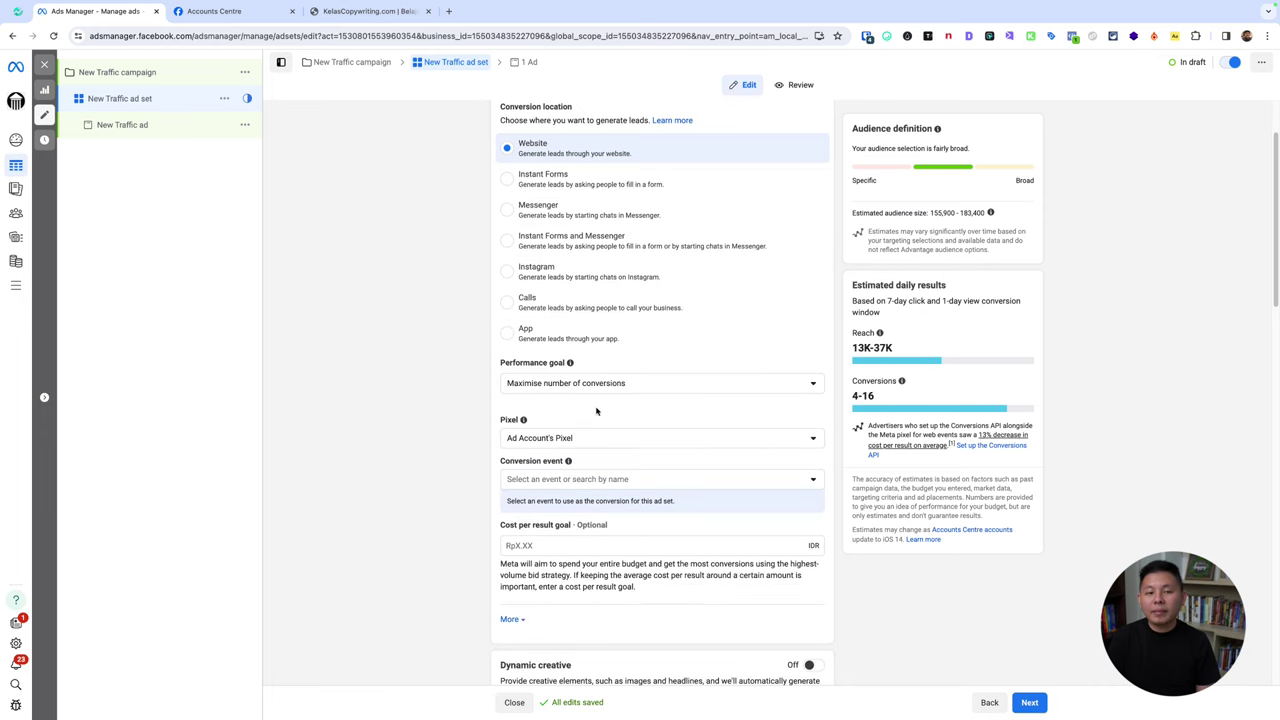
click(618, 476)
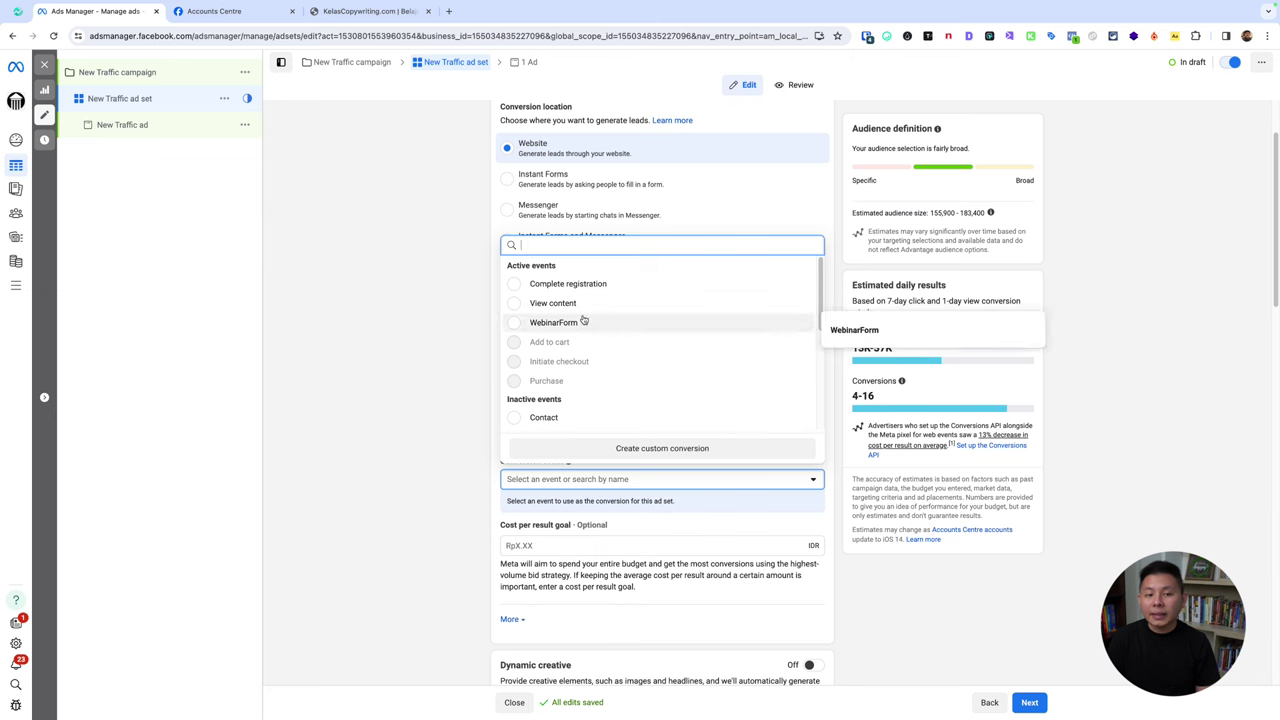
- Change the New Traffic campaign's objective to Sales and accept the settings change
click(125, 72)
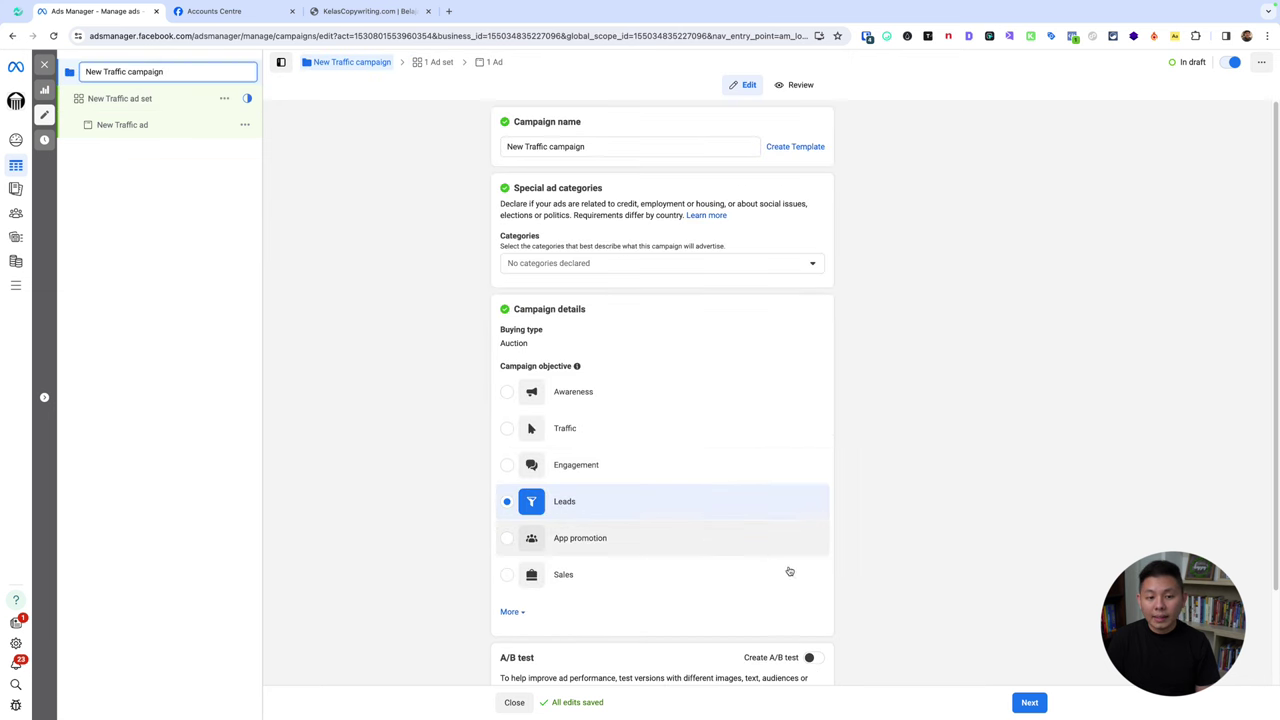
click(729, 572)
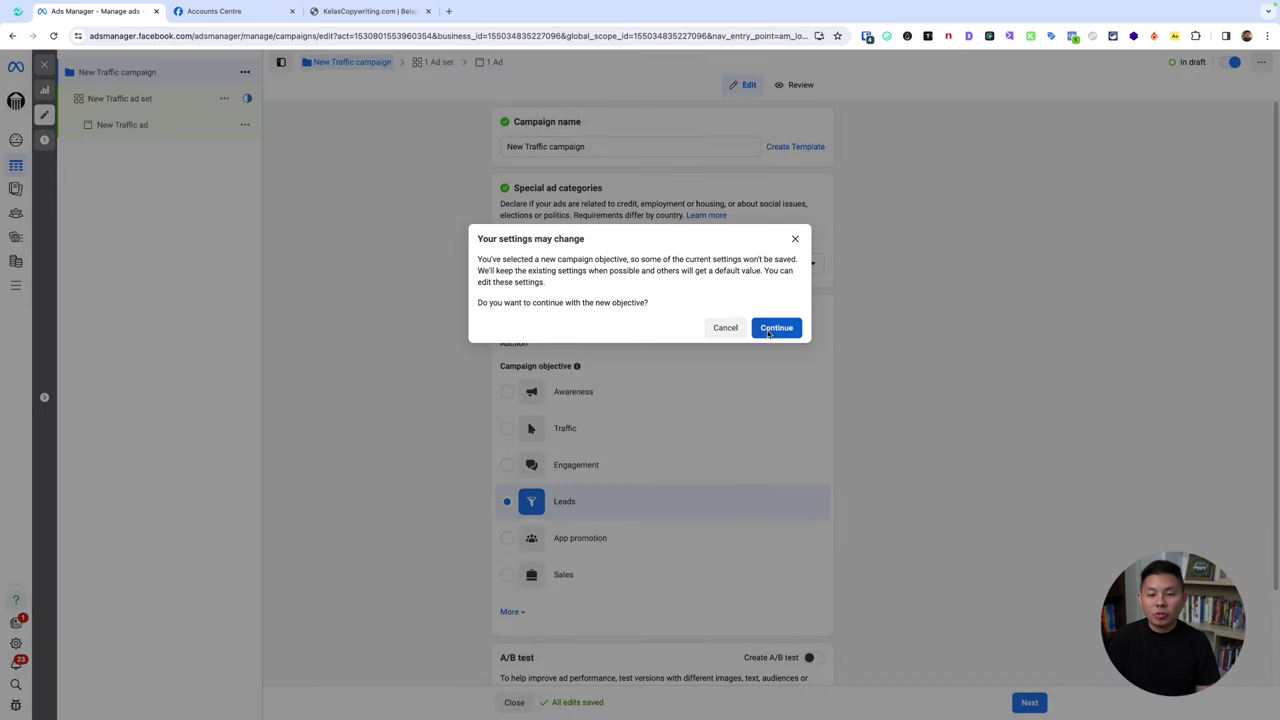
click(776, 327)
click(172, 130)
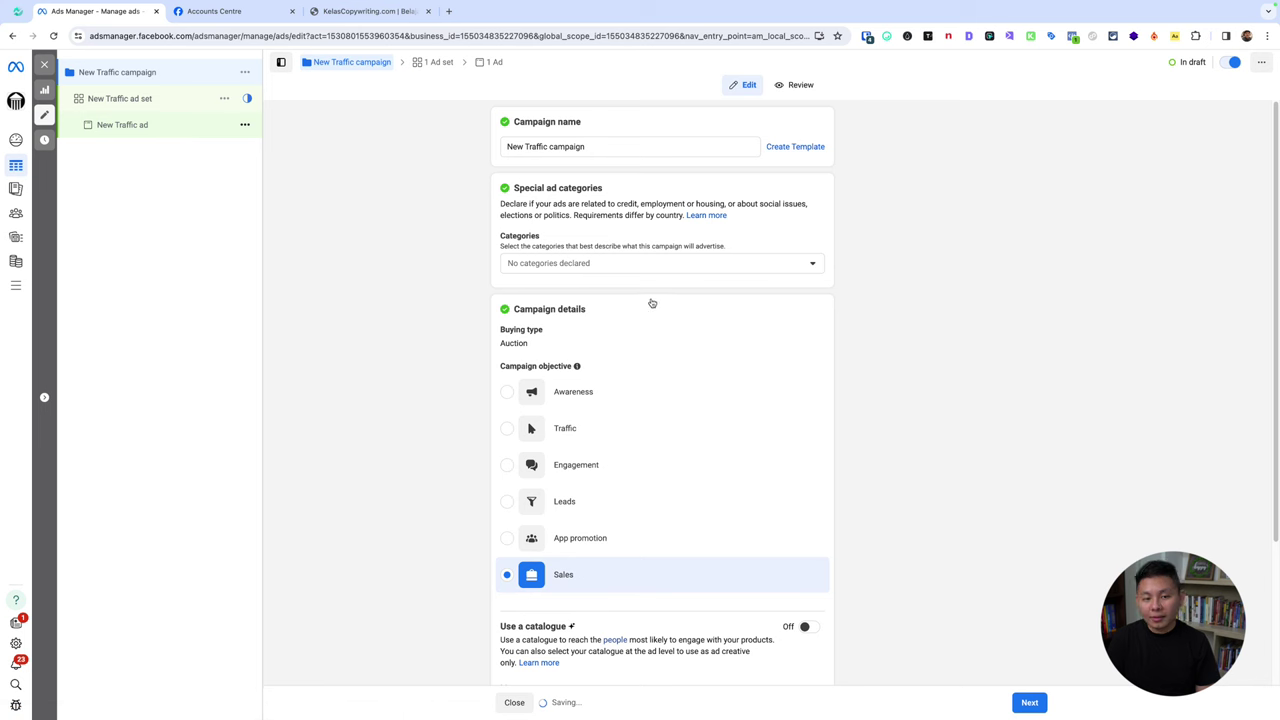
- Set the New Traffic ad set's conversion event to Purchase
click(198, 98)
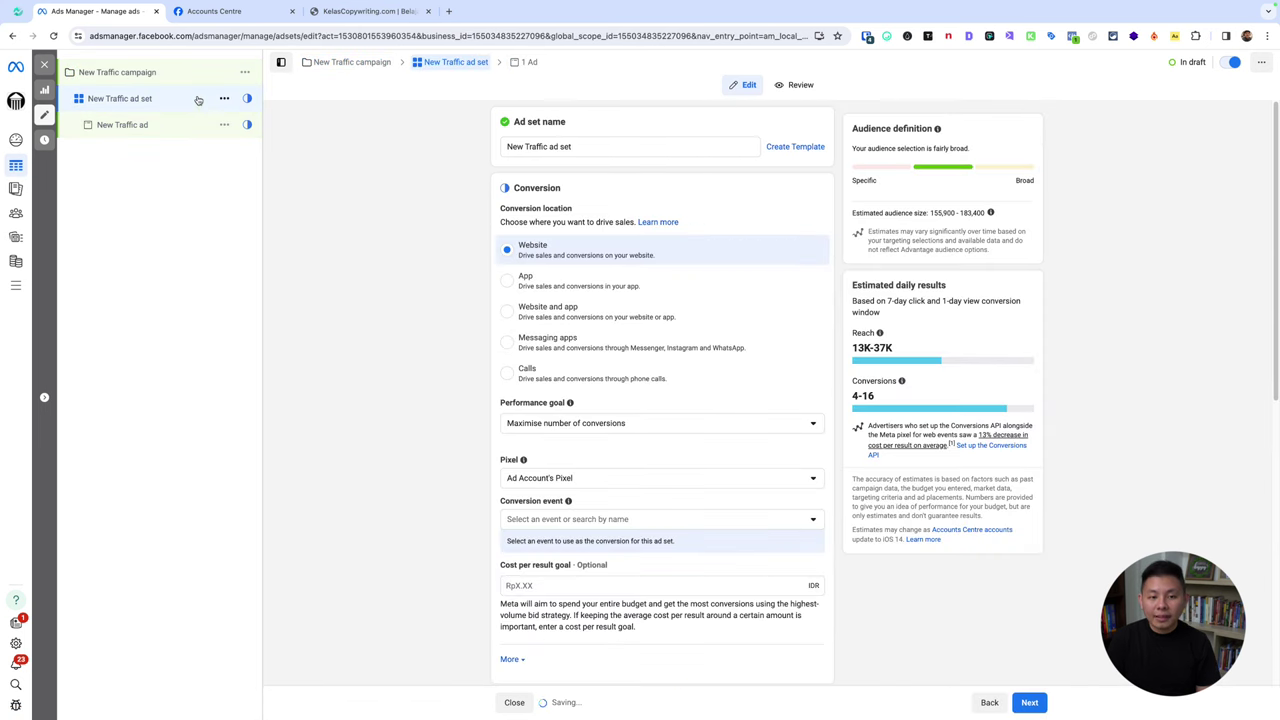
click(560, 519)
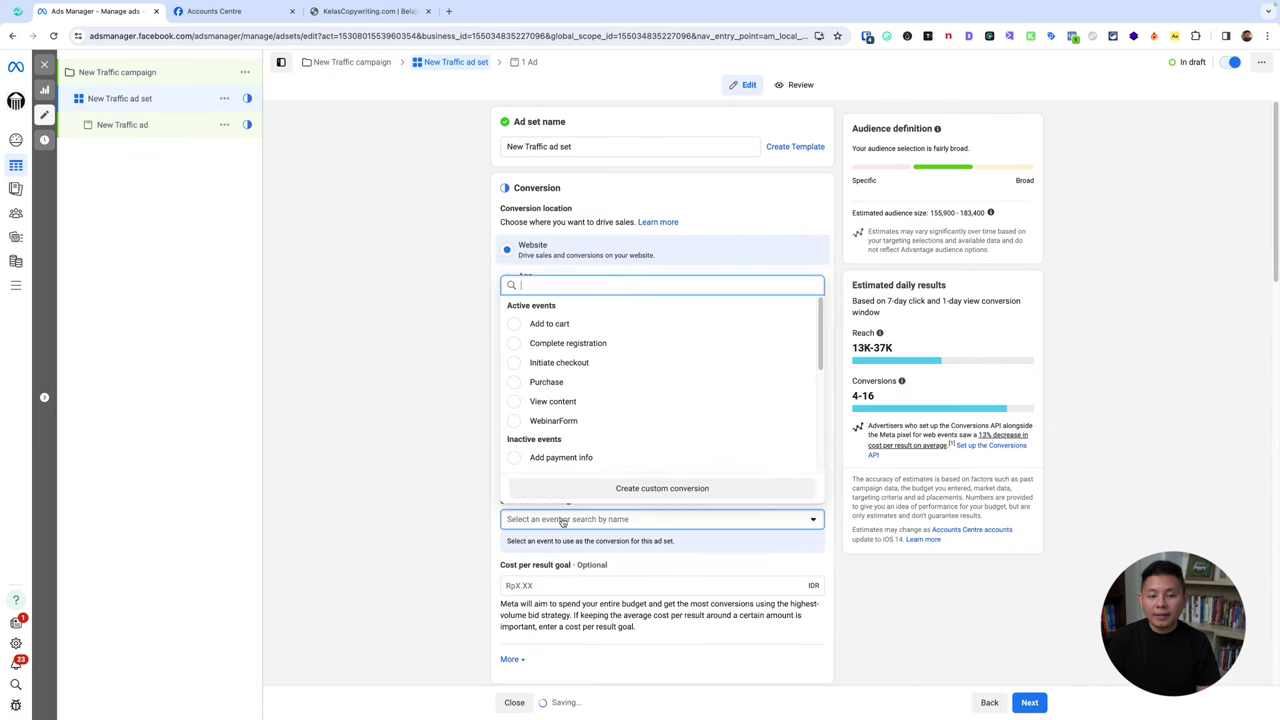
click(583, 392)
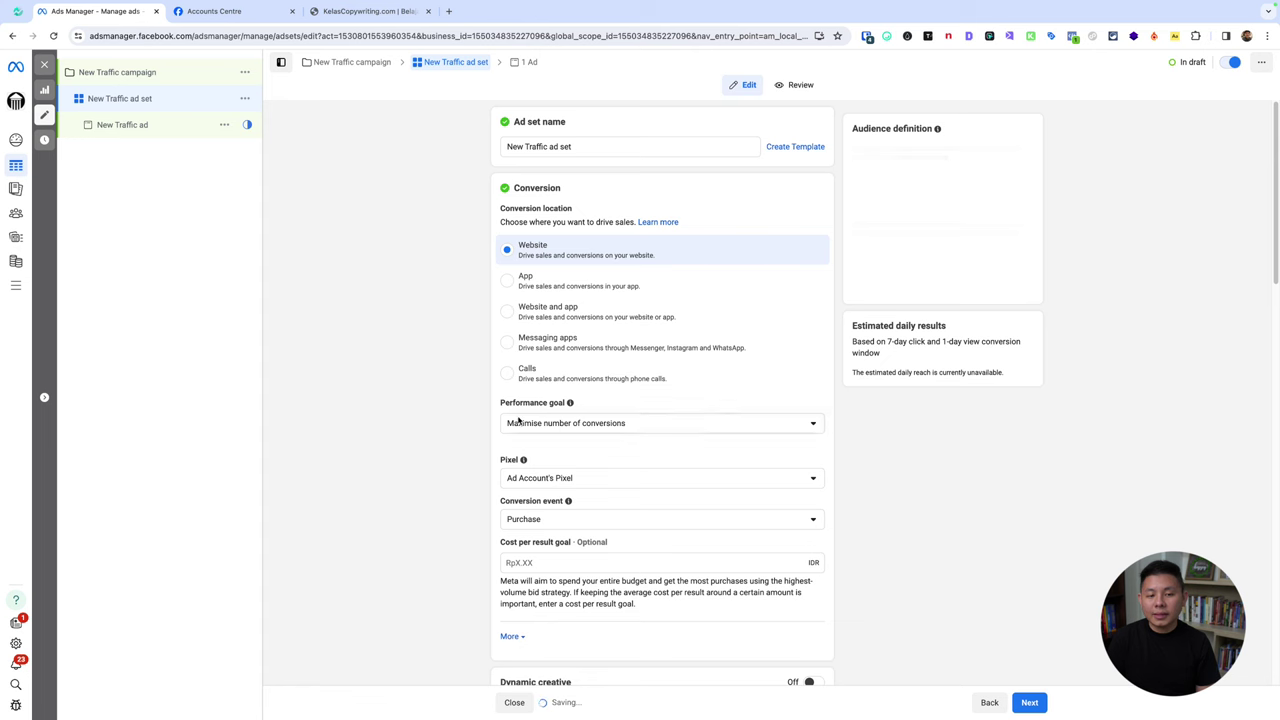
scroll(620, 380, down, 1)
- Move the KelasCopywriting.com page next to Ads Manager, check it with Meta Pixel Helper and reload the page
drag(370, 11, 235, 11)
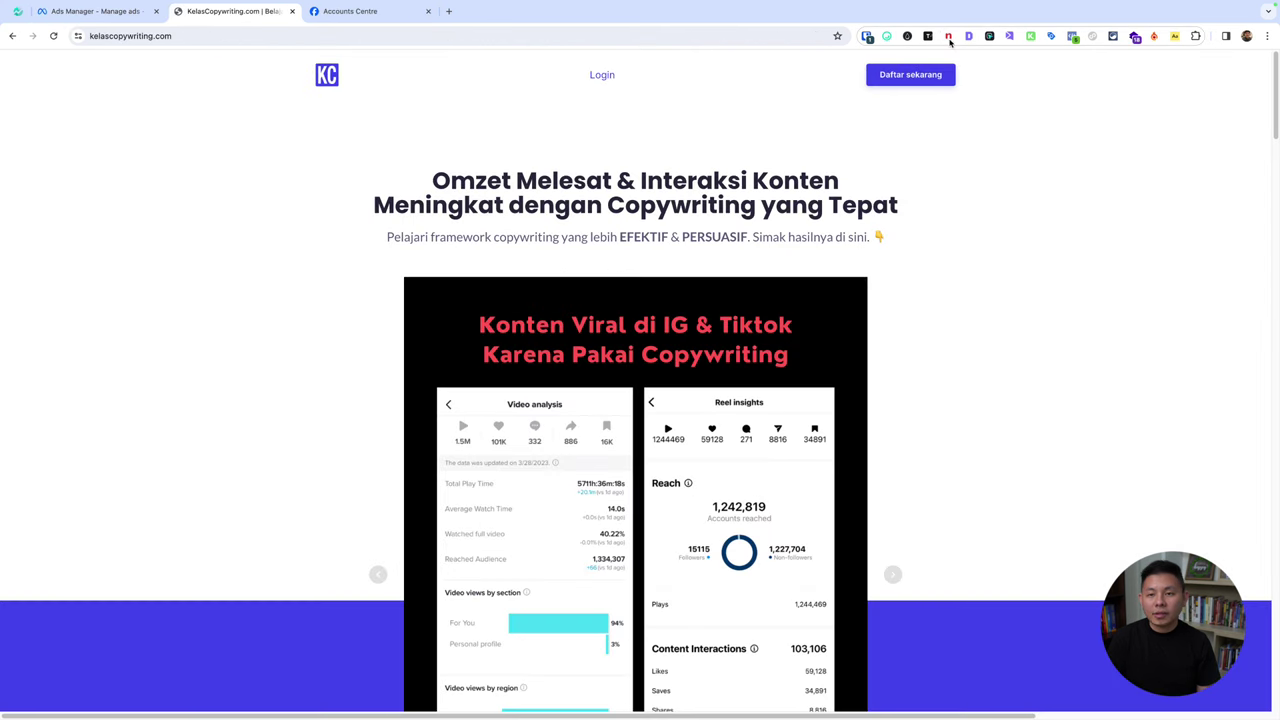
click(1072, 36)
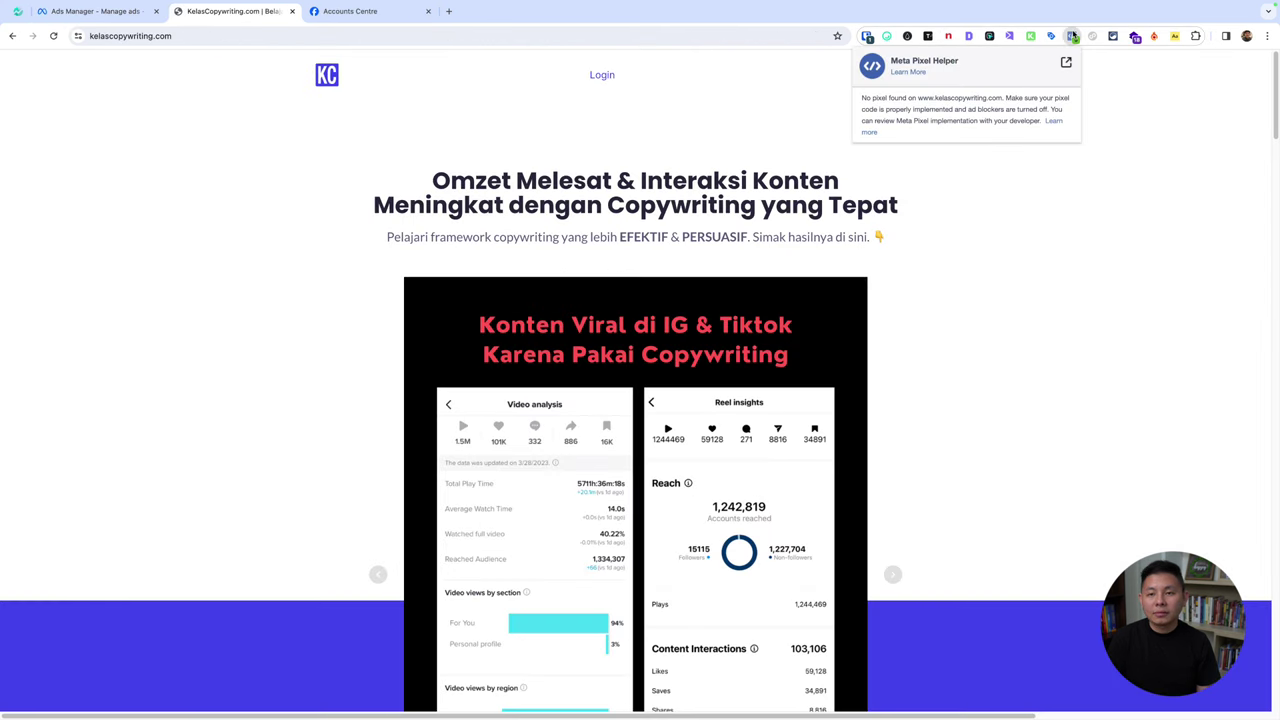
click(1197, 120)
key(super+r)
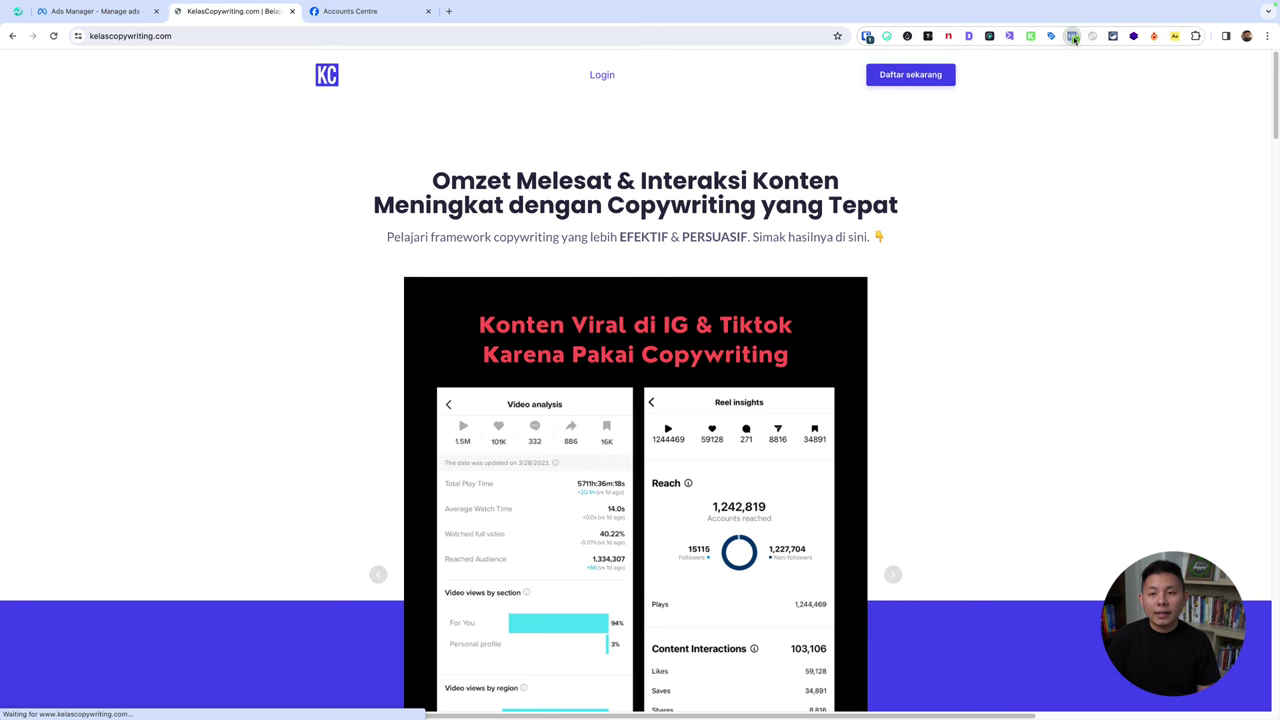
- Examine the reloaded page's pixels with Meta Pixel Helper, underline the second pixel's ViewContent event and clear the annotation
click(1073, 37)
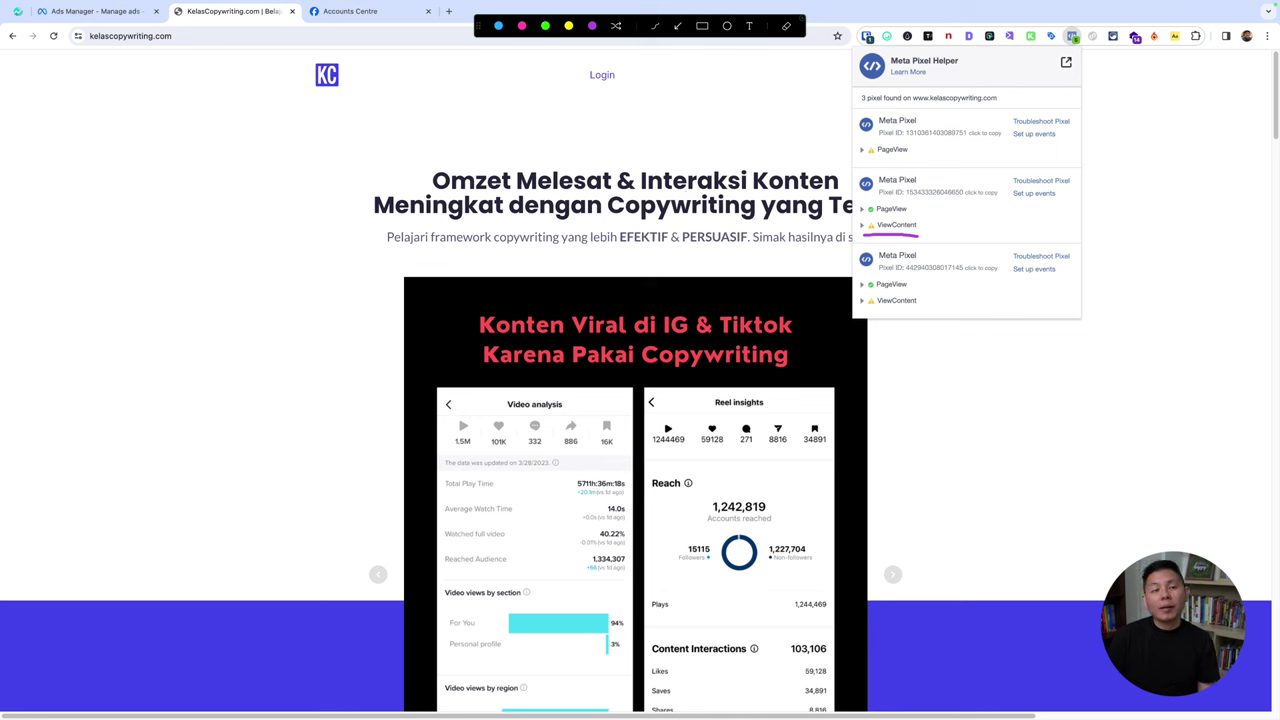
key(Escape)
click(1037, 487)
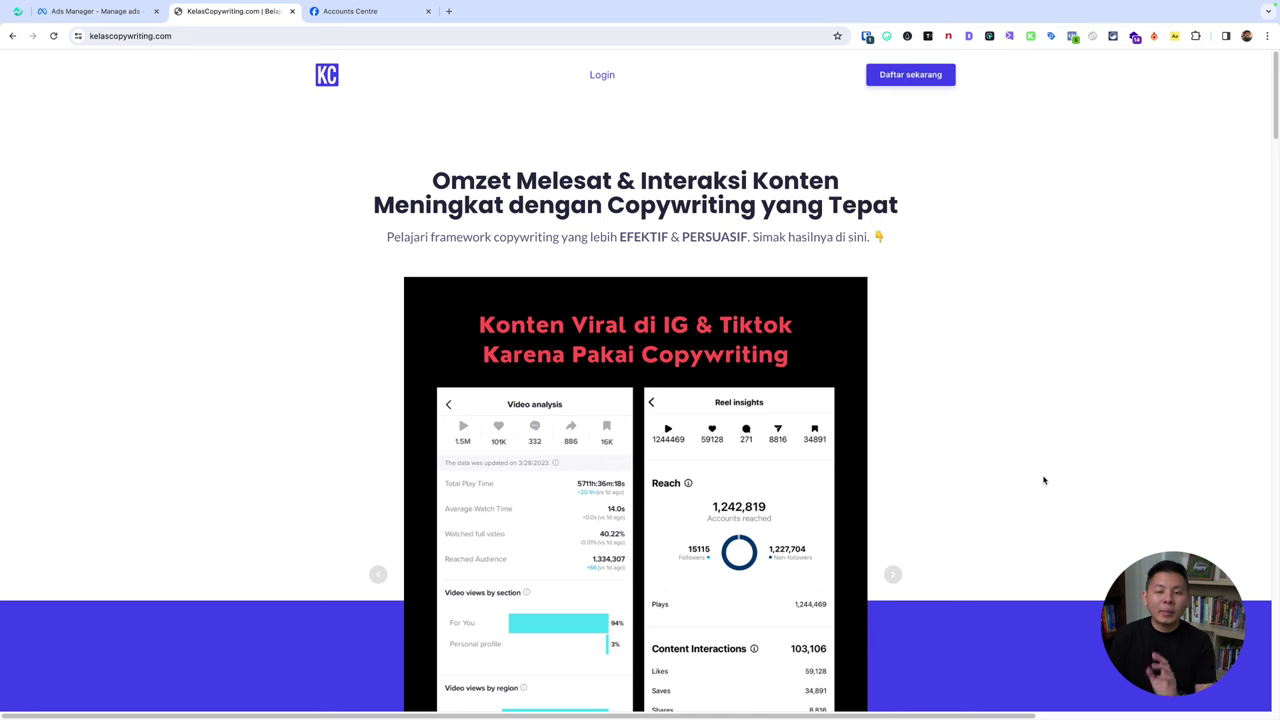